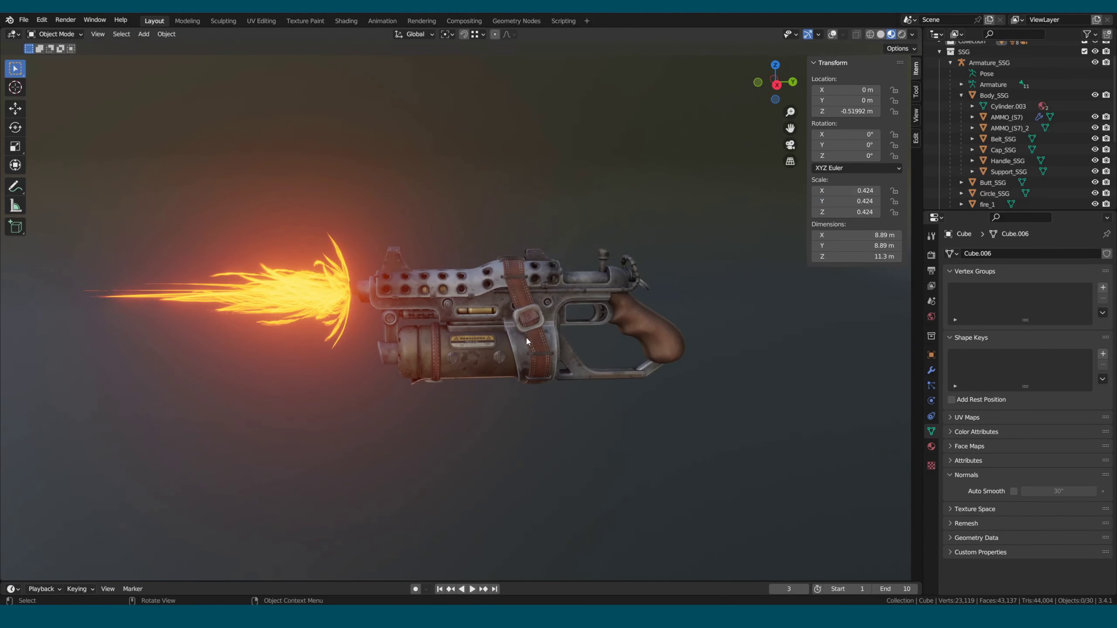
# Step: Zoom out on the textured SSG gun scene with its fiery muzzle flash
pyautogui.scroll(-2, 409, 399)
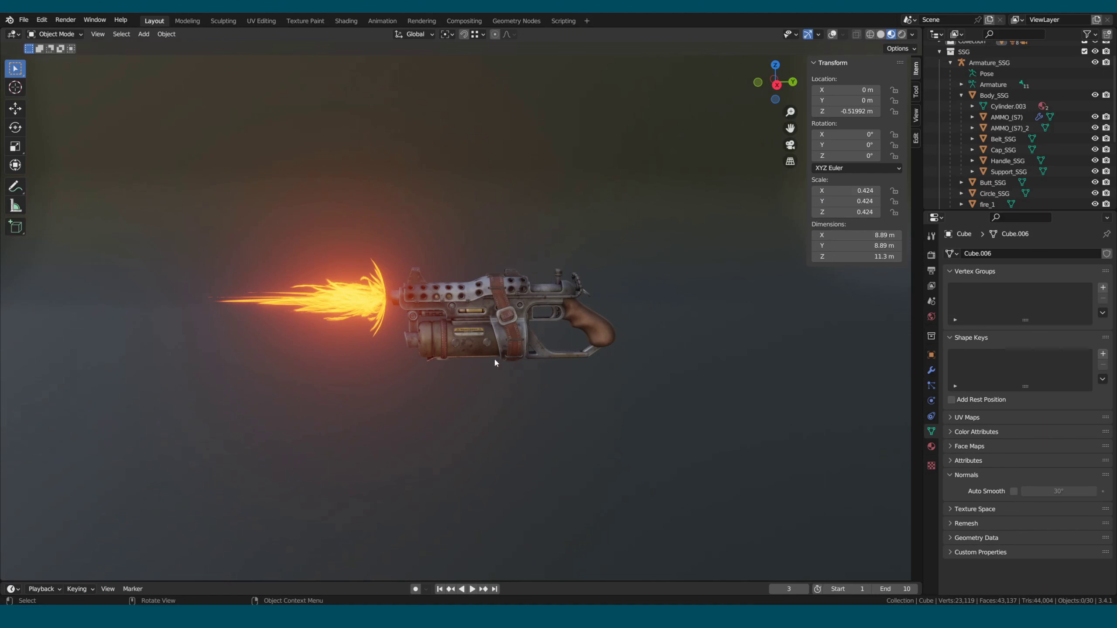
# Step: Switch the viewport to Rendered shading, orbit around the gun, and select its armature
pyautogui.click(902, 34)
pyautogui.scroll(1, 563, 352)
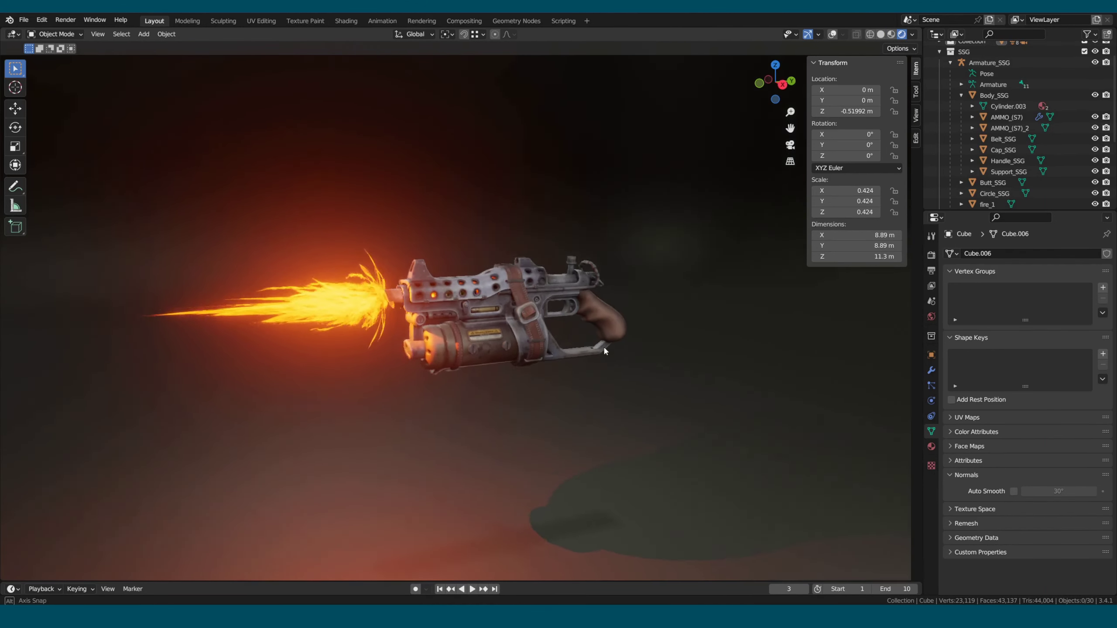
pyautogui.moveTo(604, 349); pyautogui.dragTo(444, 385, button='middle')
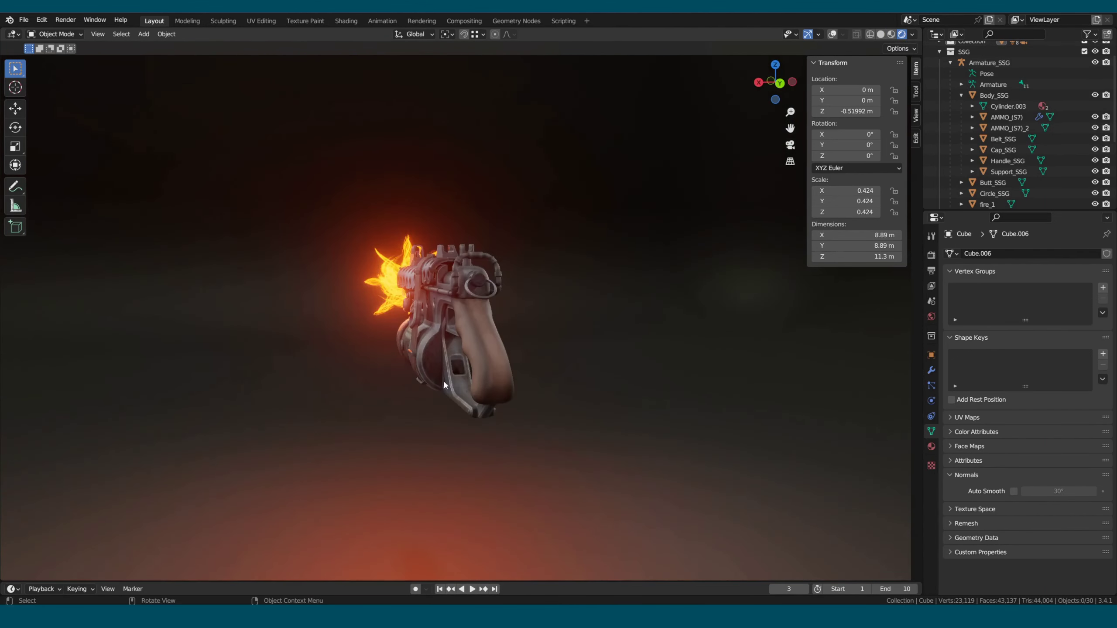
pyautogui.moveTo(827, 430)
pyautogui.mouseDown(button='middle')
pyautogui.moveTo(674, 426)
pyautogui.moveTo(906, 425)
pyautogui.moveTo(51, 430)
pyautogui.moveTo(280, 430)
pyautogui.moveTo(556, 453)
pyautogui.moveTo(571, 427)
pyautogui.moveTo(608, 423)
pyautogui.moveTo(618, 404)
pyautogui.moveTo(584, 418)
pyautogui.moveTo(586, 410)
pyautogui.mouseUp(button='middle')
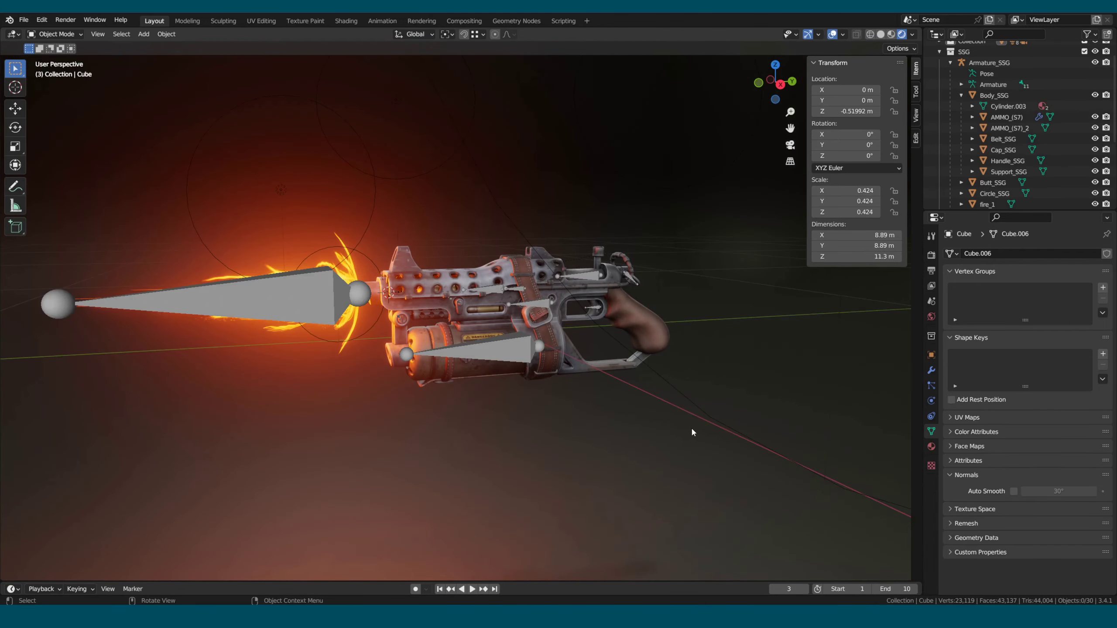
pyautogui.moveTo(691, 432)
pyautogui.mouseDown(button='middle')
pyautogui.moveTo(584, 424)
pyautogui.moveTo(713, 426)
pyautogui.moveTo(681, 440)
pyautogui.moveTo(737, 358)
pyautogui.mouseUp(button='middle')
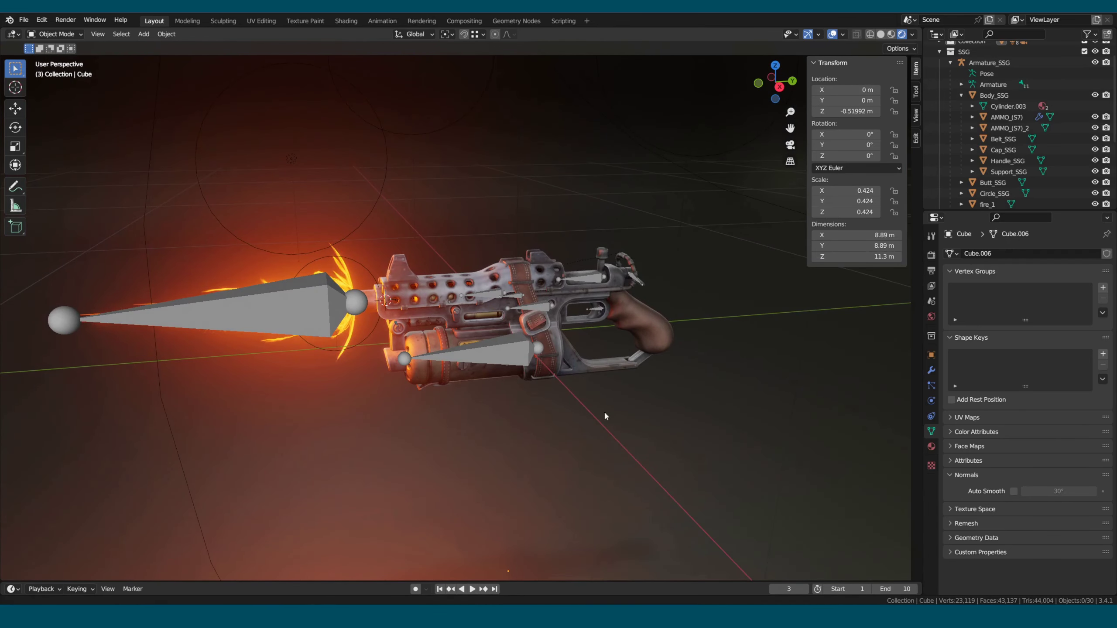
pyautogui.scroll(1, 606, 414)
pyautogui.click(528, 333)
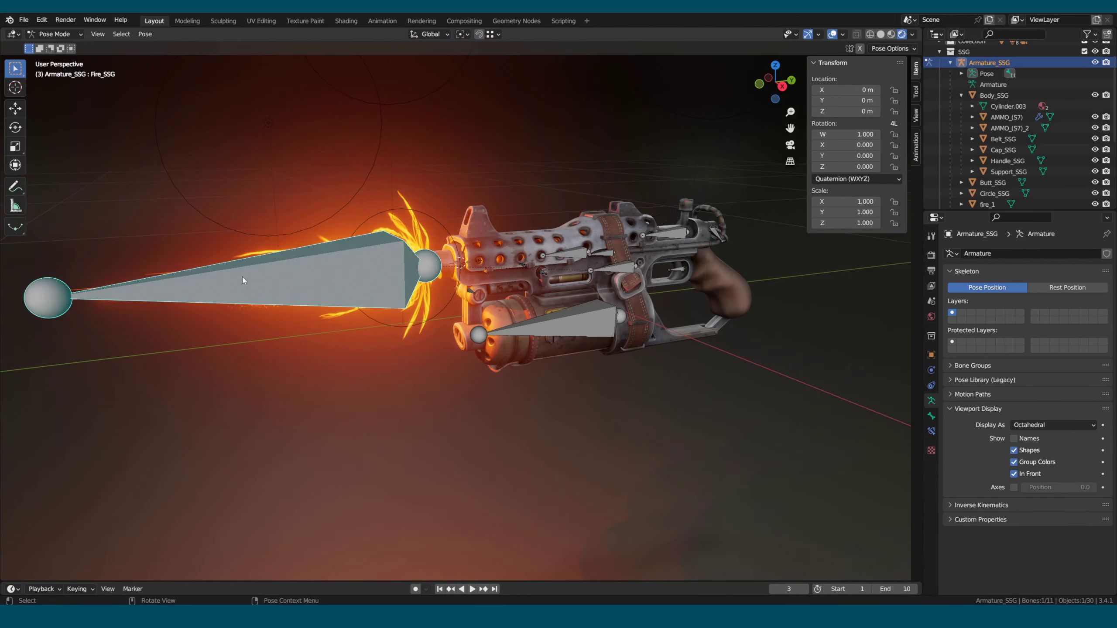
# Step: Scale the Fire_SSG bone to 0 so the muzzle flash vanishes
pyautogui.keyDown('shift'); pyautogui.moveTo(243, 280); pyautogui.dragTo(166, 350, button='middle'); pyautogui.keyUp('shift')
pyautogui.press('s')
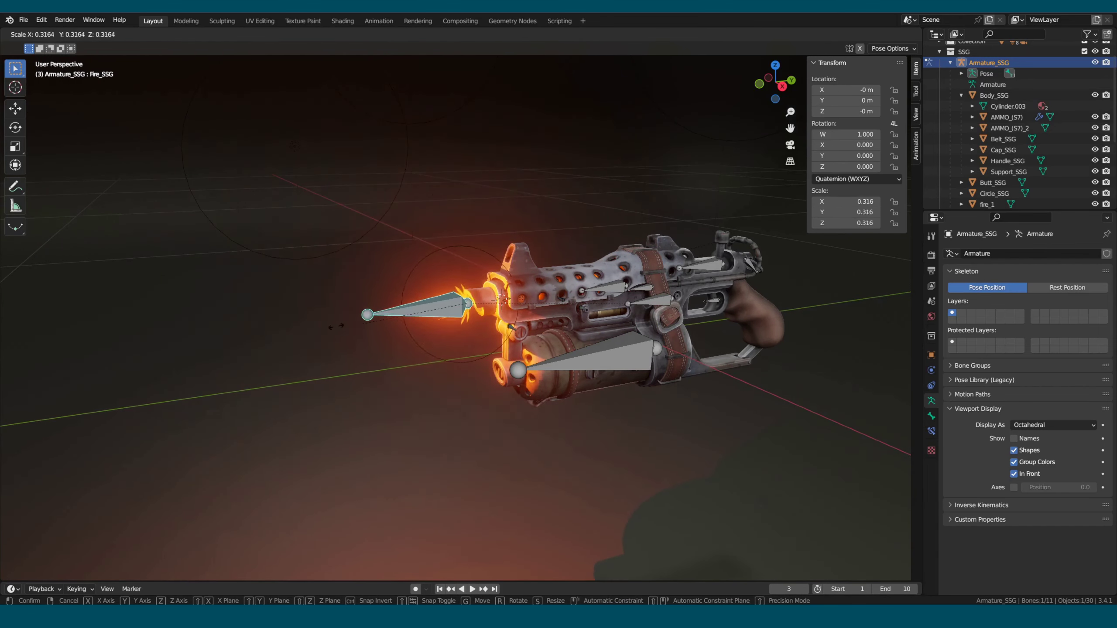
pyautogui.press('Escape')
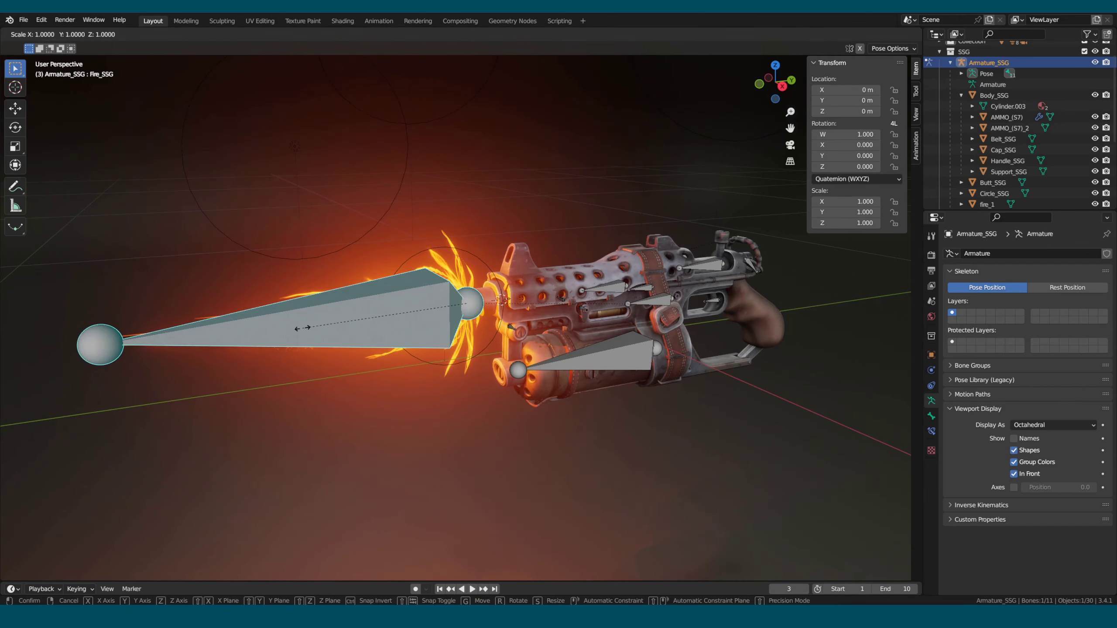
pyautogui.write('0.000')
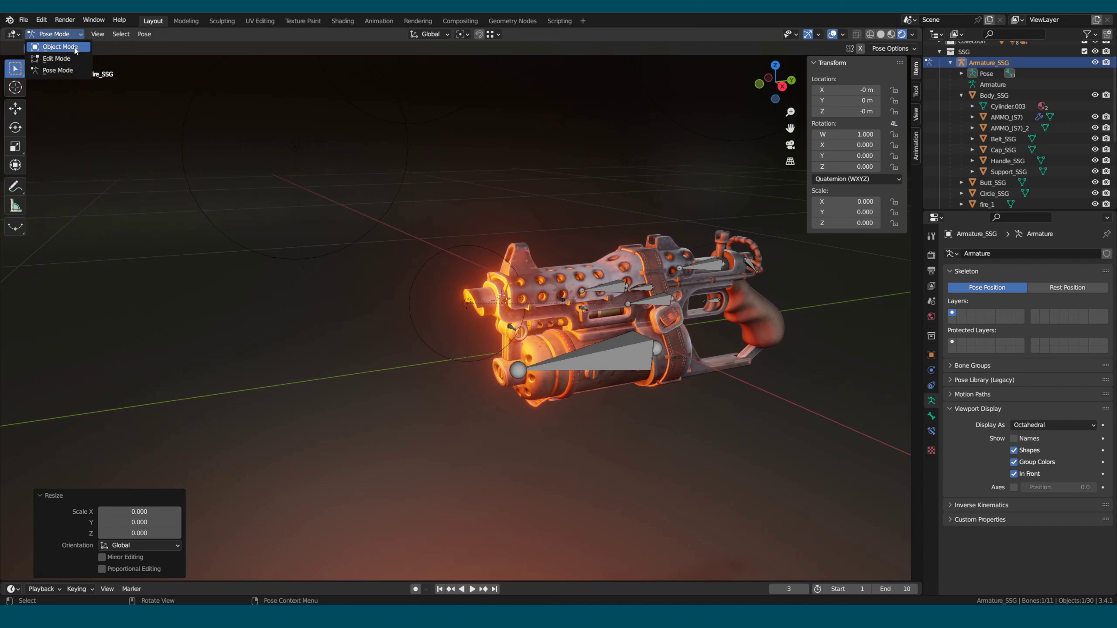
# Step: In Object Mode, set the Fire_SSG light's Power to 0 W
pyautogui.click(75, 50)
pyautogui.click(458, 241)
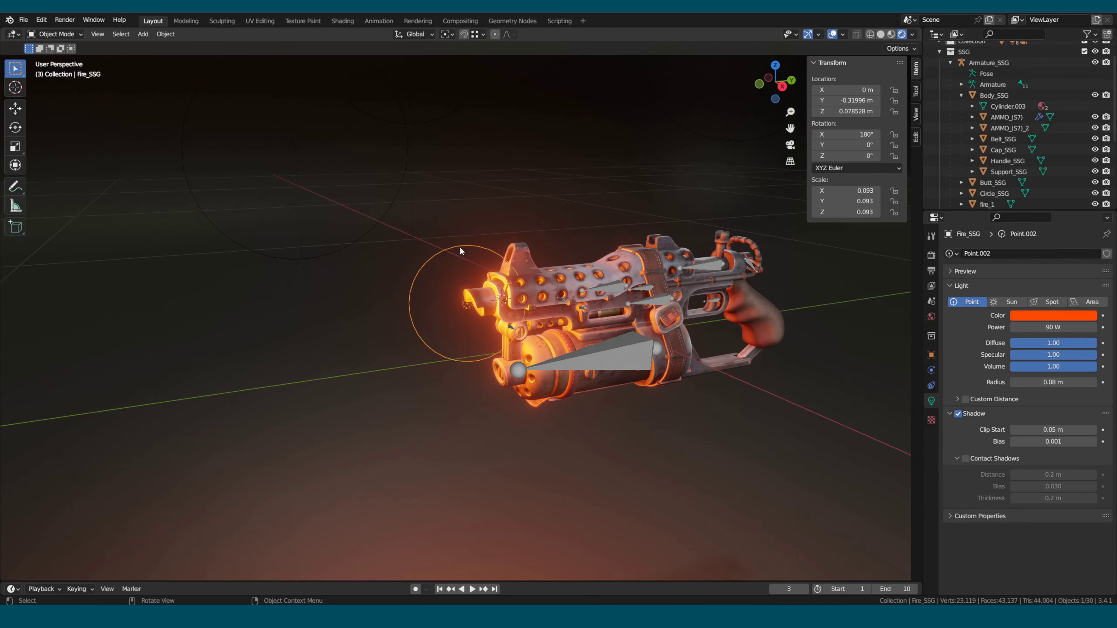
pyautogui.moveTo(523, 263); pyautogui.dragTo(778, 308, button='middle')
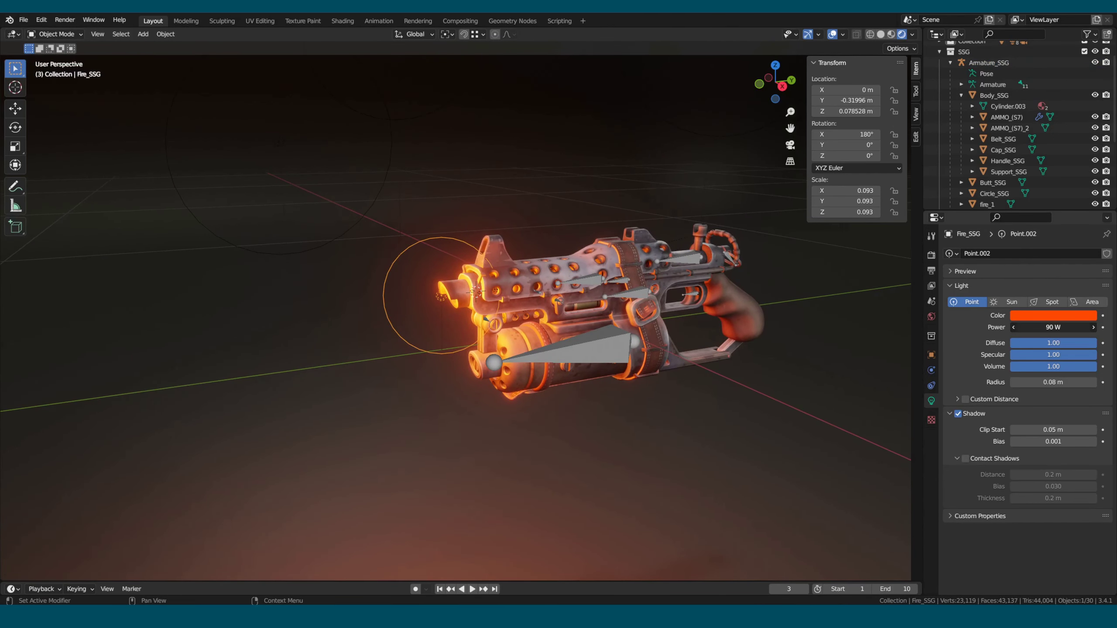
pyautogui.press('BackSpace')
pyautogui.moveTo(1053, 327); pyautogui.dragTo(1077, 327)
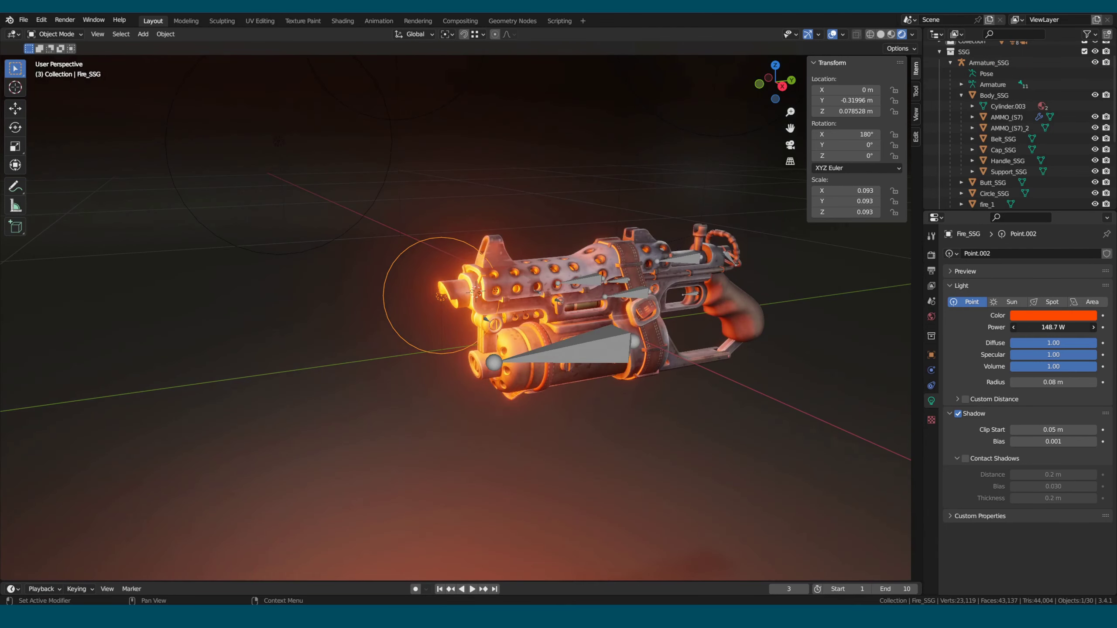
pyautogui.press('BackSpace')
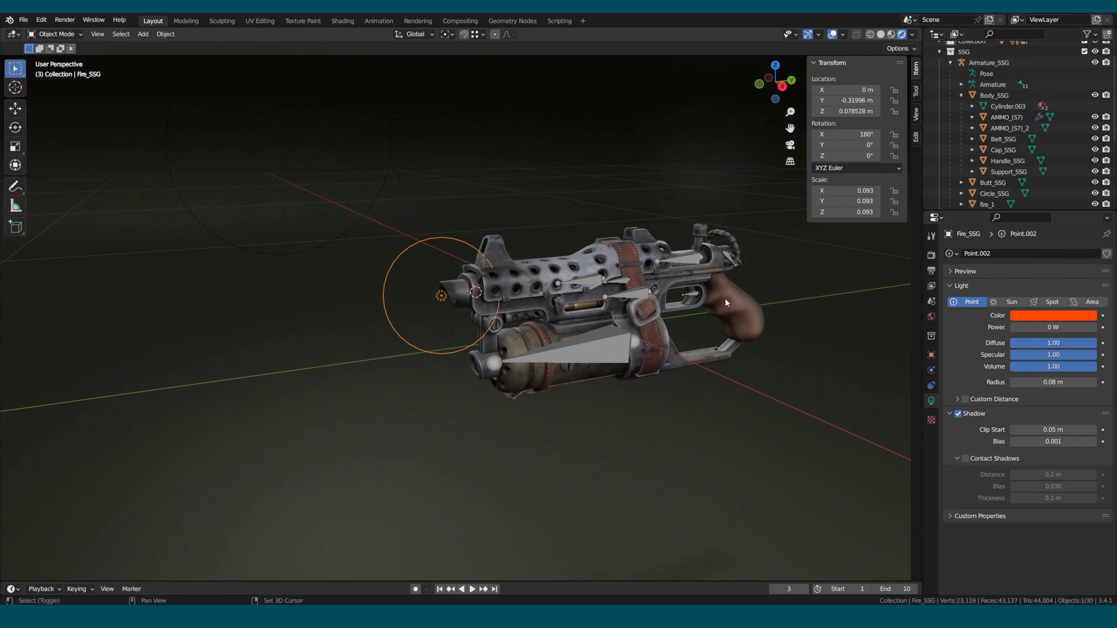
pyautogui.scroll(3, 726, 302)
# Step: Rotate the Reload_SSG bone -87.8° about the X axis
pyautogui.click(503, 355)
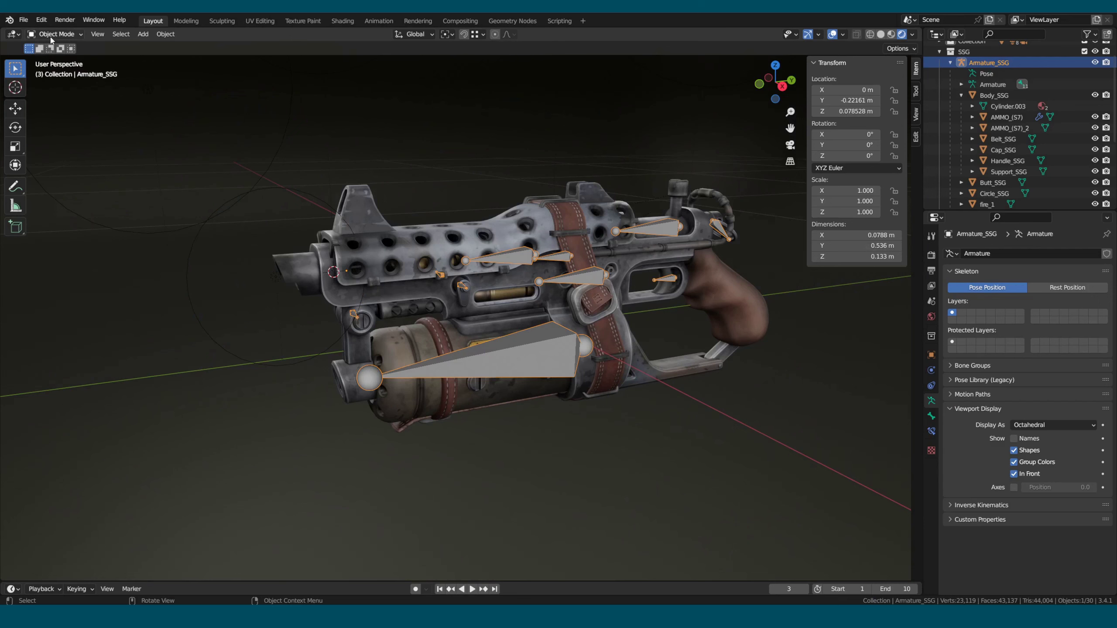
pyautogui.moveTo(499, 310); pyautogui.dragTo(406, 271, button='middle')
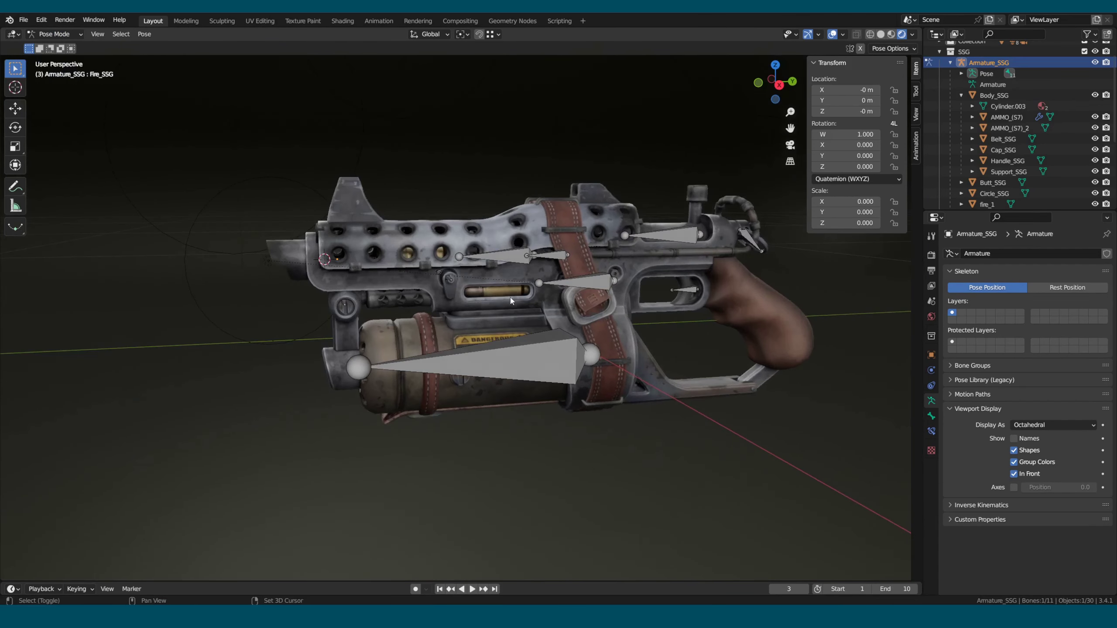
pyautogui.press('r')
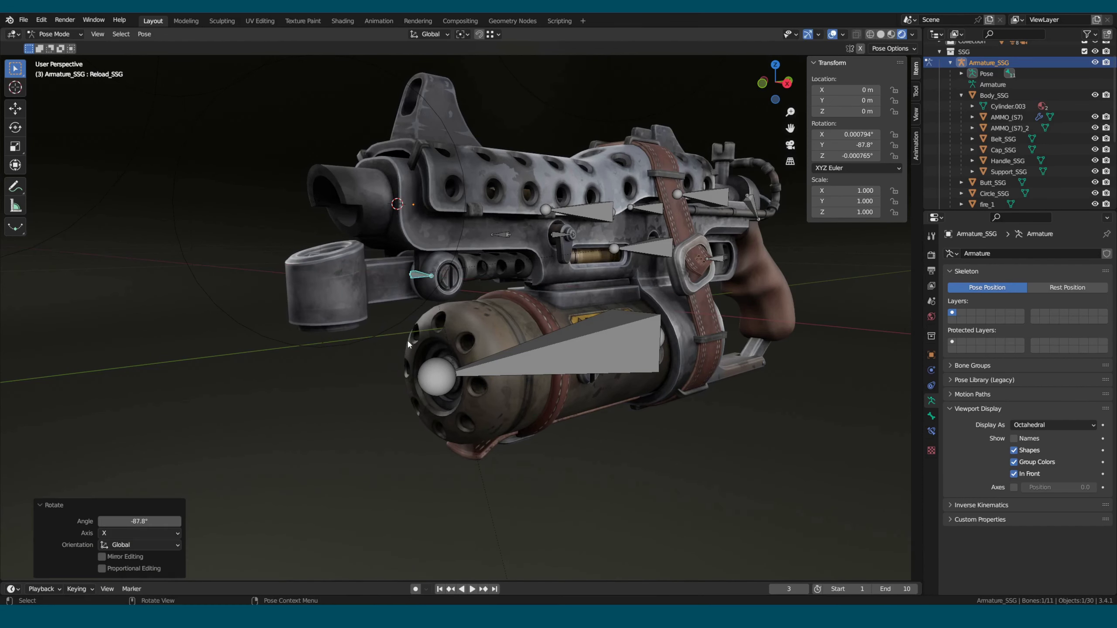
pyautogui.moveTo(599, 366)
pyautogui.mouseDown(button='middle')
pyautogui.moveTo(447, 362)
pyautogui.moveTo(54, 62)
pyautogui.mouseUp(button='middle')
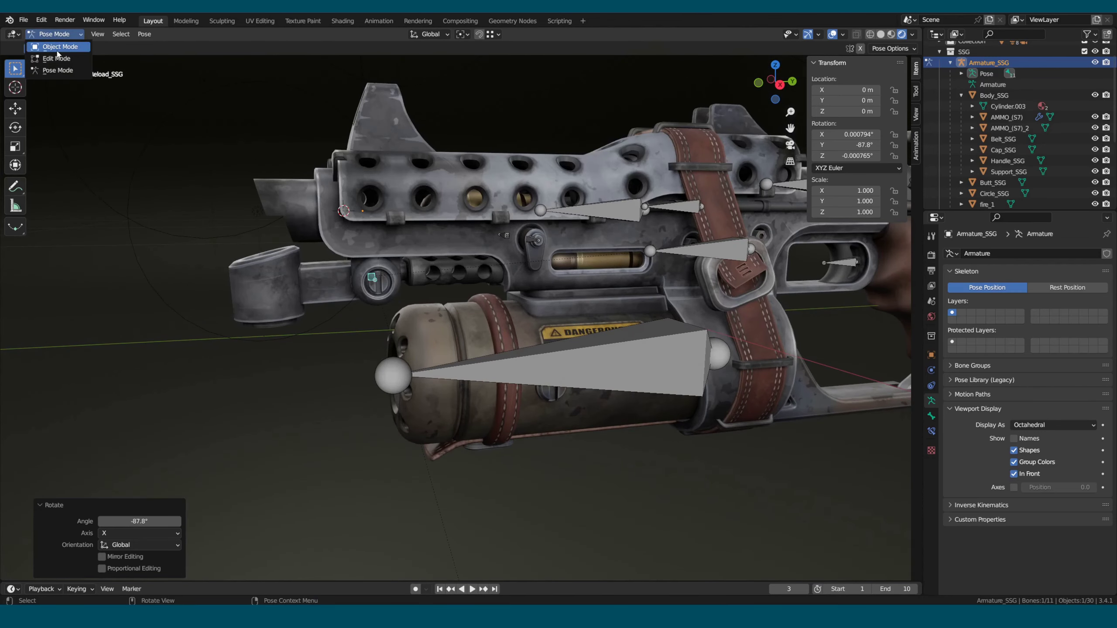
# Step: Lower the AMMO_(S7)_1 round 0.0258 m along Z out of its slot
pyautogui.click(58, 52)
pyautogui.click(567, 260)
pyautogui.scroll(2, 583, 273)
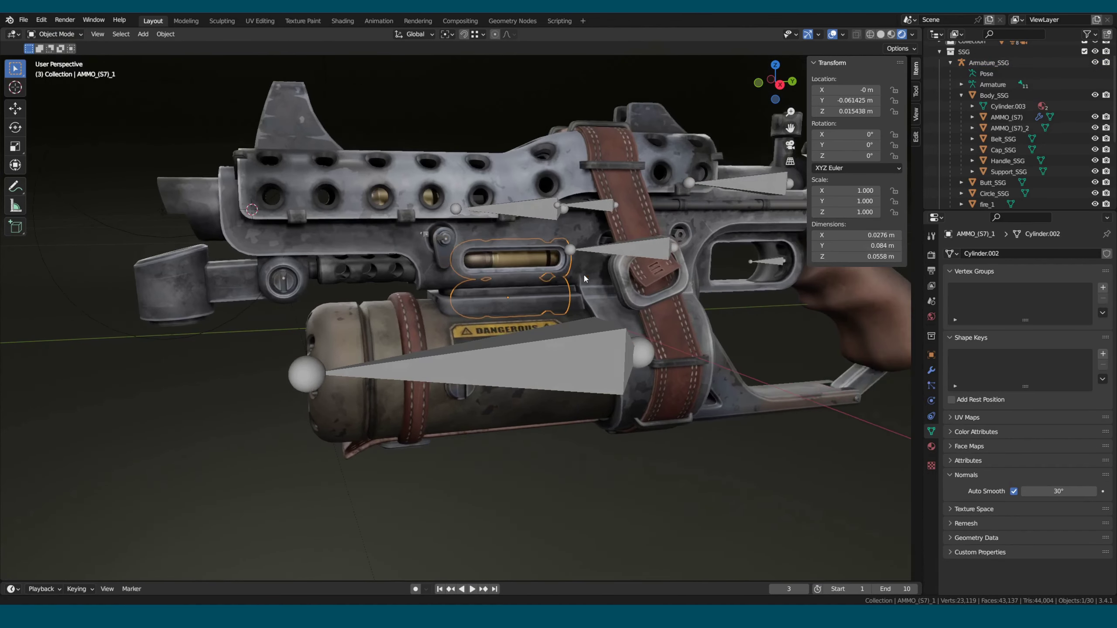
pyautogui.scroll(2, 583, 273)
pyautogui.scroll(2, 592, 263)
pyautogui.press('g')
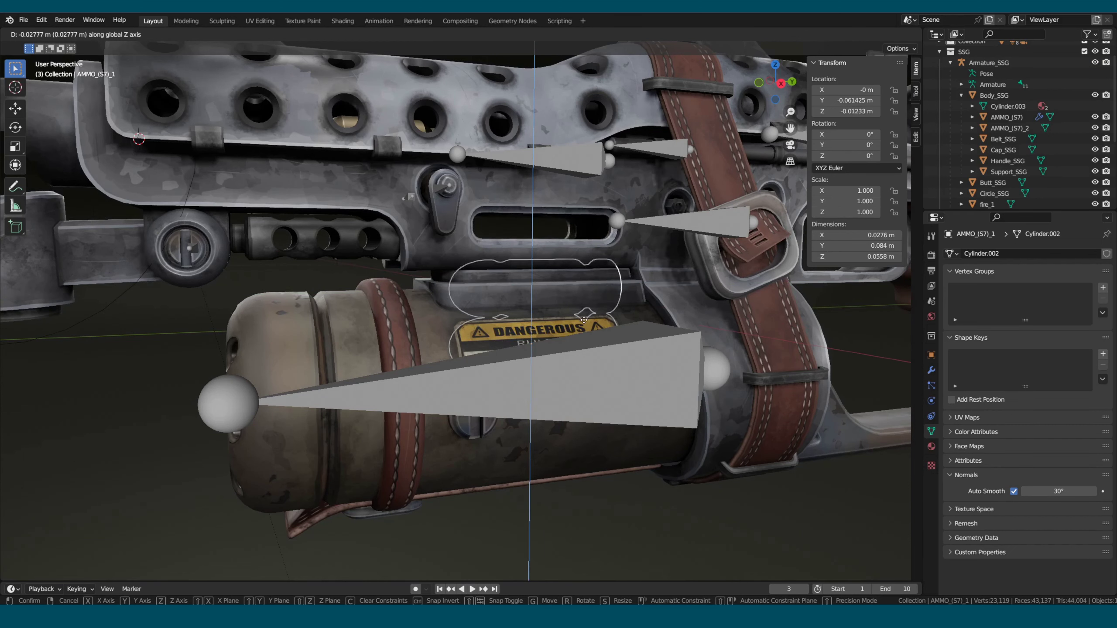
pyautogui.click(553, 392)
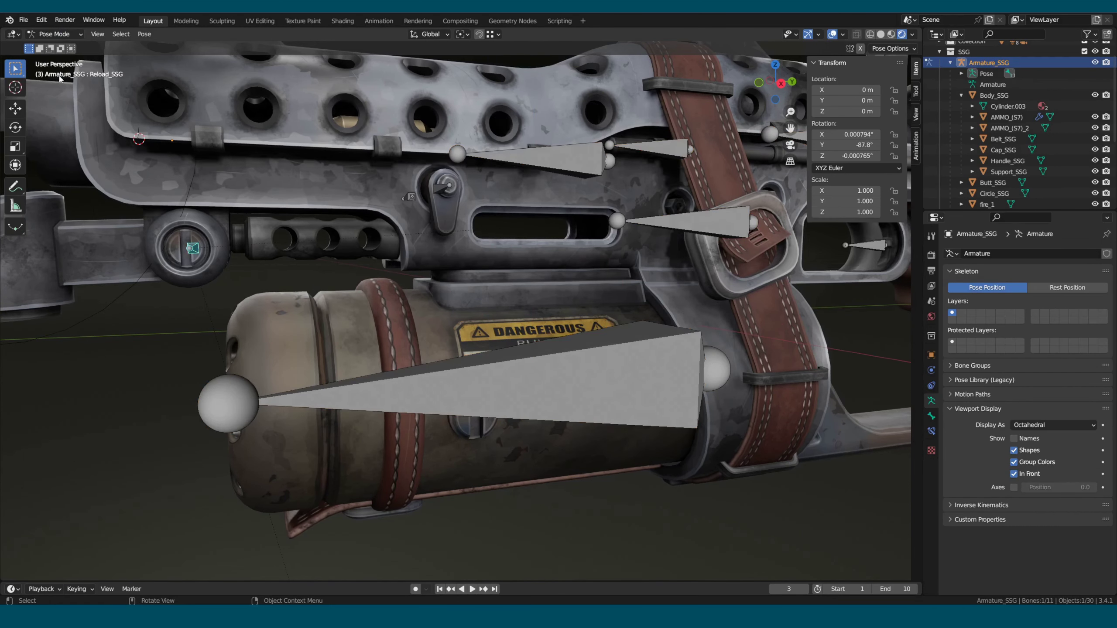
# Step: Test-move the Magazine_SSG bone to a new position
pyautogui.click(504, 377)
pyautogui.scroll(-3, 497, 379)
pyautogui.press('g')
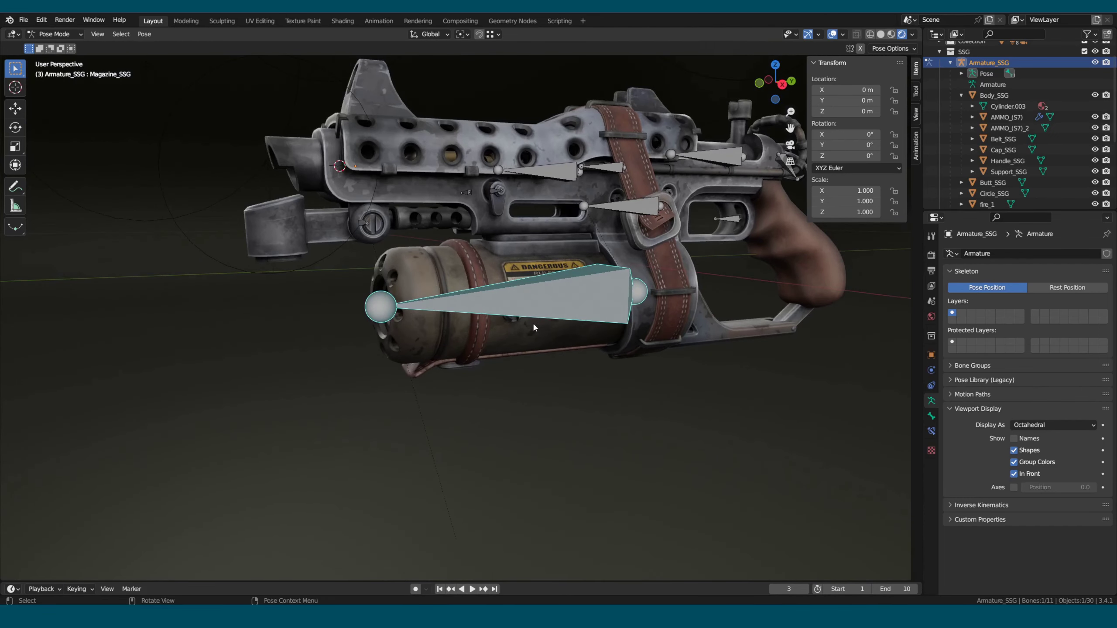
pyautogui.click(406, 402)
pyautogui.moveTo(406, 402)
pyautogui.mouseDown(button='middle')
pyautogui.moveTo(510, 382)
pyautogui.moveTo(509, 319)
pyautogui.moveTo(470, 324)
pyautogui.moveTo(521, 337)
pyautogui.moveTo(521, 363)
pyautogui.moveTo(464, 366)
pyautogui.mouseUp(button='middle')
# Step: Rotate the Lever_1_SSG bone about -102° around the global X axis
pyautogui.press('r')
pyautogui.press('r')
pyautogui.hotkey('ctrl', 'Tab')
pyautogui.click(532, 359)
pyautogui.hotkey('ctrl', 'Tab')
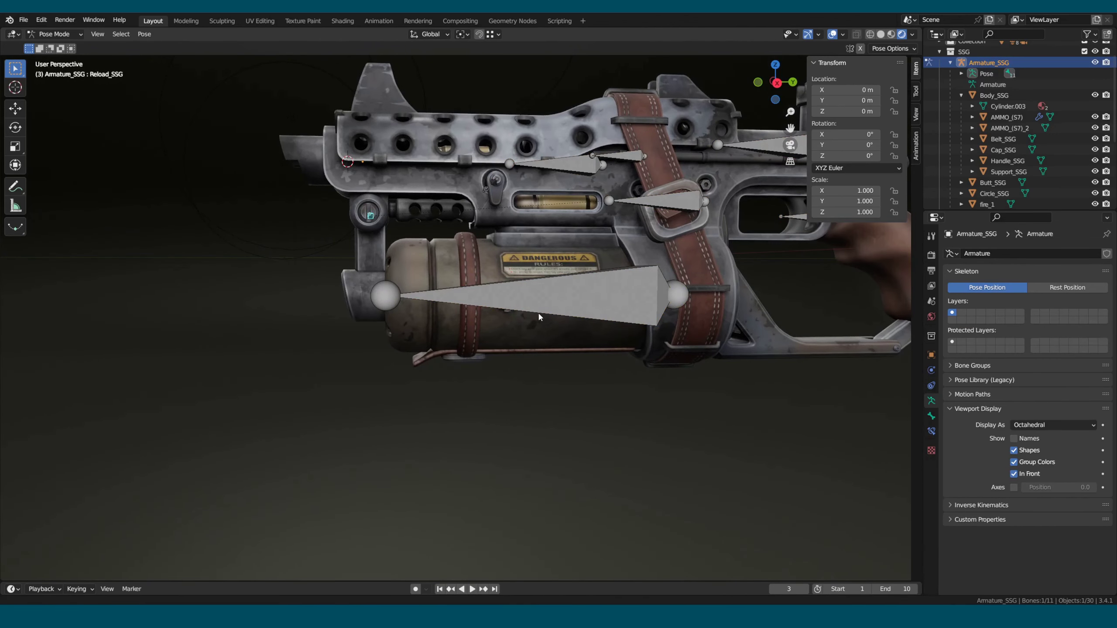
pyautogui.moveTo(541, 317)
pyautogui.mouseDown(button='middle')
pyautogui.moveTo(492, 333)
pyautogui.moveTo(492, 187)
pyautogui.mouseUp(button='middle')
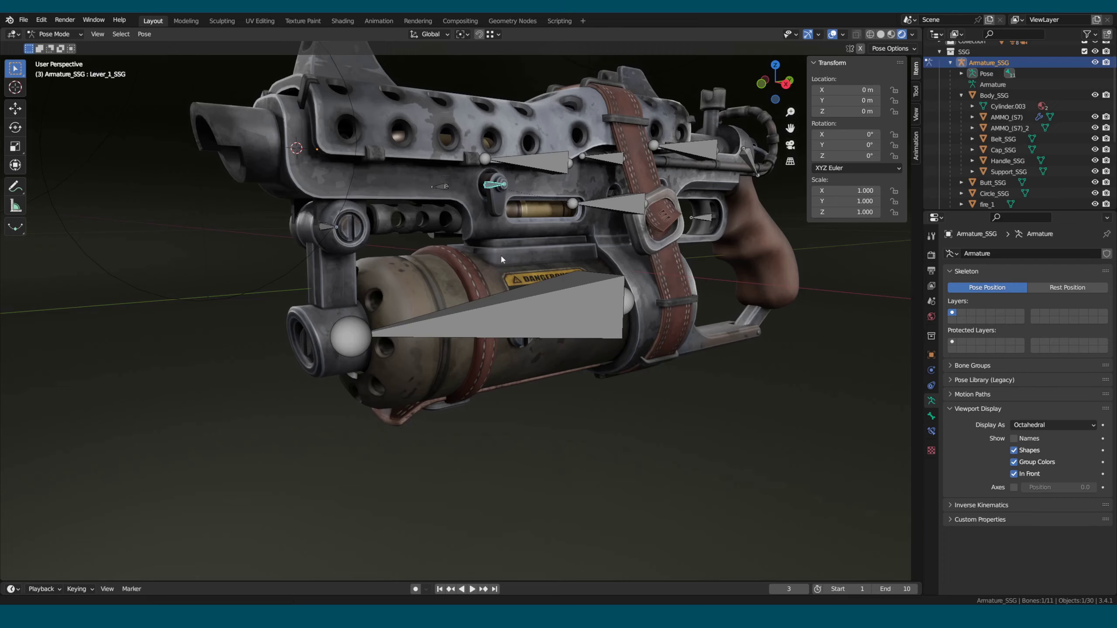
pyautogui.scroll(1, 503, 260)
pyautogui.scroll(1, 579, 317)
pyautogui.scroll(1, 614, 321)
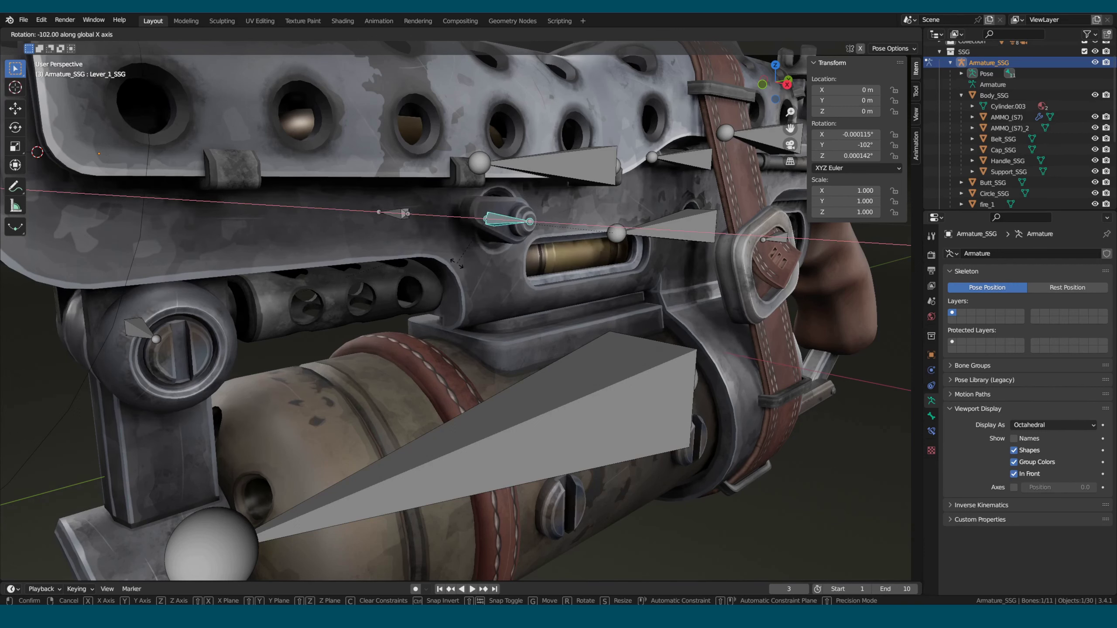
# Step: Try rotating the Lever_2_SSG bone about 37.7° on a single axis
pyautogui.moveTo(386, 283)
pyautogui.mouseDown(button='middle')
pyautogui.moveTo(491, 283)
pyautogui.moveTo(558, 221)
pyautogui.moveTo(524, 278)
pyautogui.moveTo(552, 281)
pyautogui.mouseUp(button='middle')
pyautogui.click(512, 227)
pyautogui.press('r')
pyautogui.press('y')
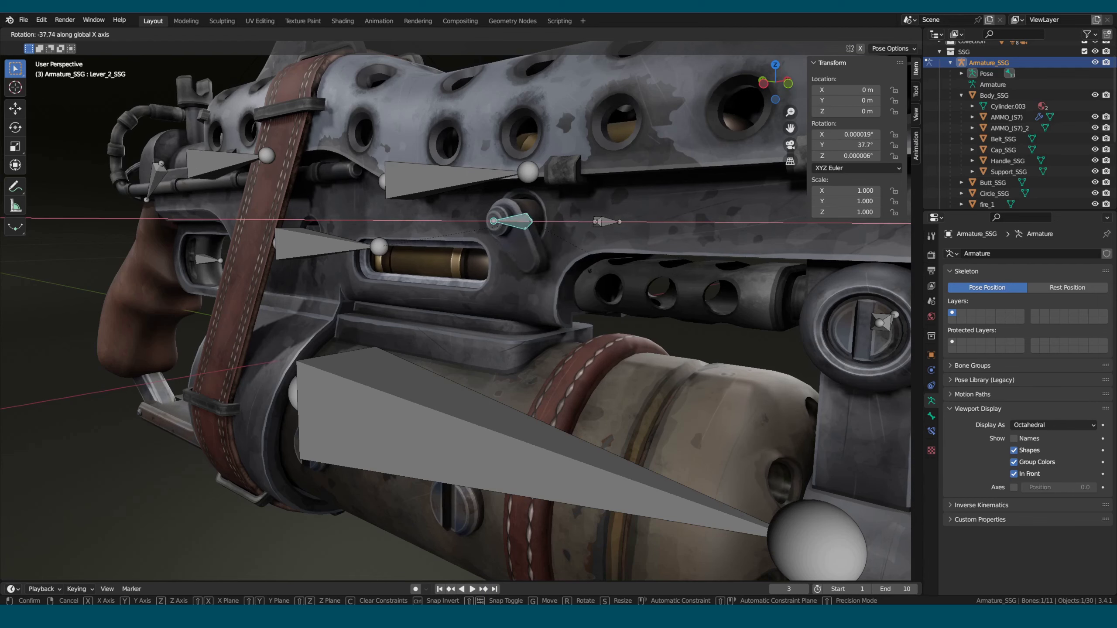
pyautogui.scroll(-5, 513, 274)
pyautogui.moveTo(498, 297)
pyautogui.mouseDown(button='middle')
pyautogui.moveTo(385, 322)
pyautogui.moveTo(411, 307)
pyautogui.moveTo(493, 320)
pyautogui.moveTo(411, 226)
pyautogui.moveTo(409, 255)
pyautogui.moveTo(442, 323)
pyautogui.moveTo(465, 209)
pyautogui.mouseUp(button='middle')
pyautogui.scroll(3, 412, 307)
# Step: Slide the Shutter_SSG bone 0.0785 m along Y, then clear it back to rest
pyautogui.click(411, 226)
pyautogui.scroll(4, 464, 209)
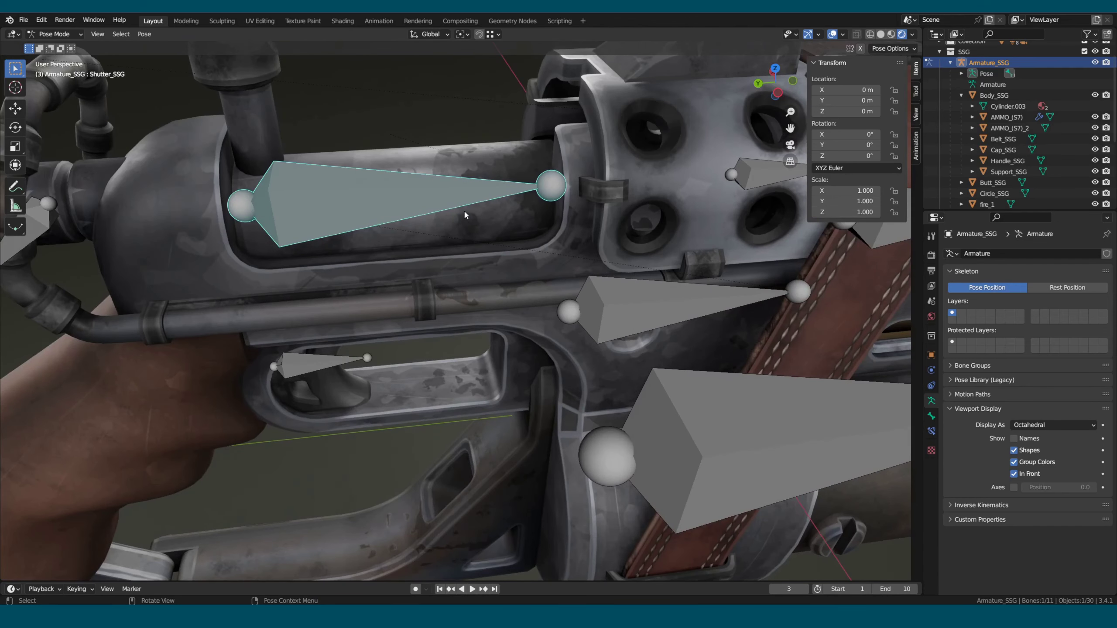
pyautogui.click(738, 210)
pyautogui.scroll(-5, 739, 210)
pyautogui.moveTo(739, 210)
pyautogui.mouseDown(button='middle')
pyautogui.moveTo(428, 276)
pyautogui.moveTo(668, 270)
pyautogui.moveTo(592, 310)
pyautogui.mouseUp(button='middle')
pyautogui.hotkey('alt', 'g')
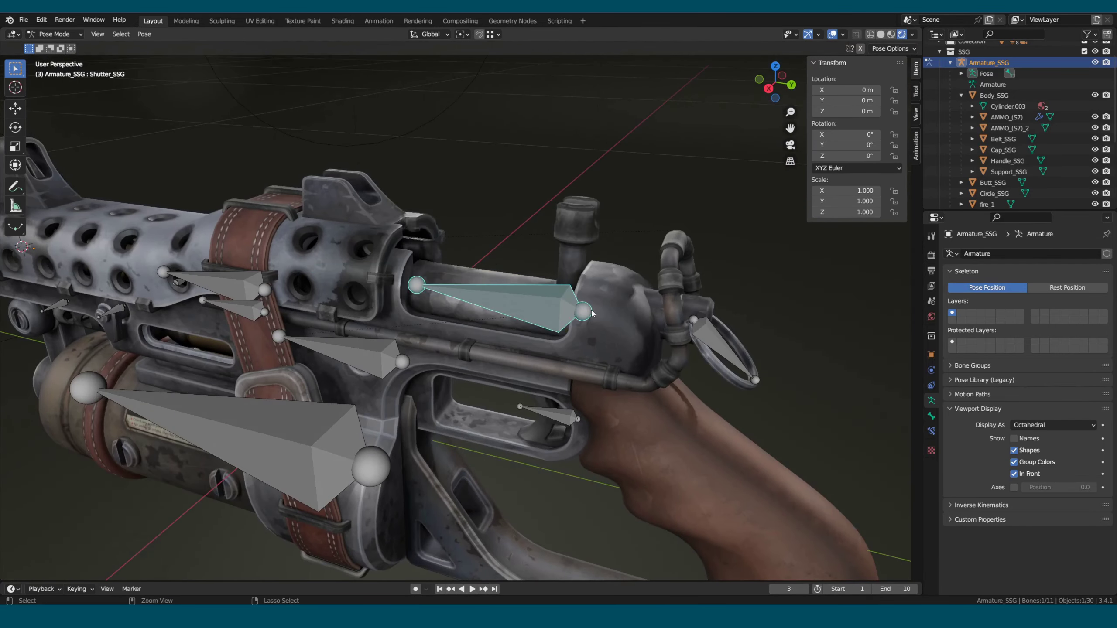
pyautogui.moveTo(618, 348)
pyautogui.mouseDown(button='middle')
pyautogui.moveTo(510, 309)
pyautogui.moveTo(556, 317)
pyautogui.mouseUp(button='middle')
pyautogui.click(535, 323)
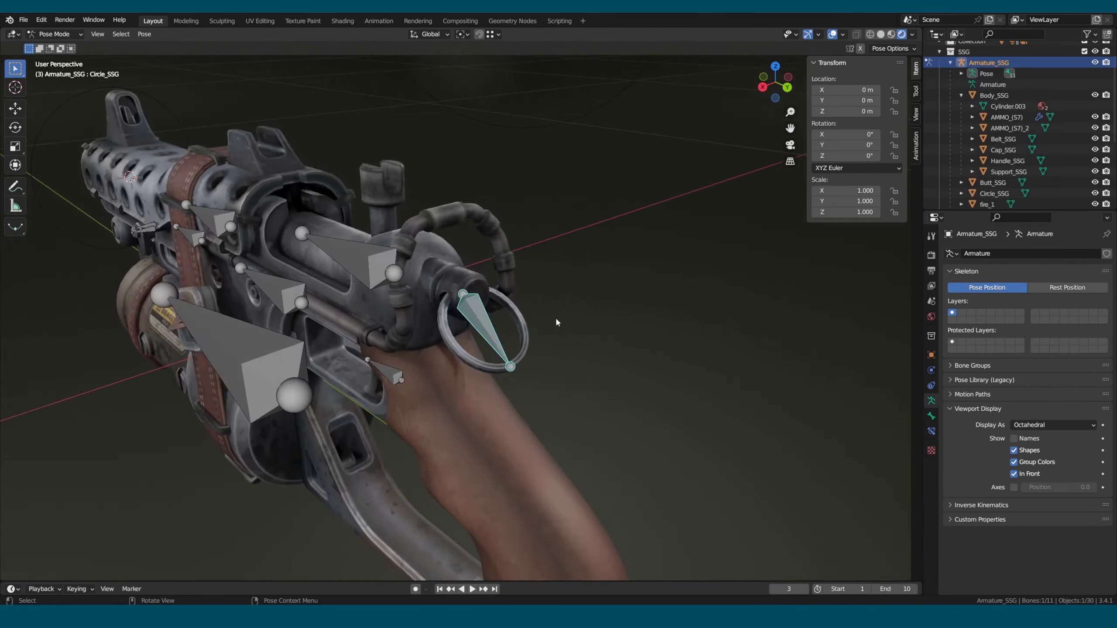
pyautogui.scroll(2, 555, 317)
pyautogui.press('r')
pyautogui.press('x')
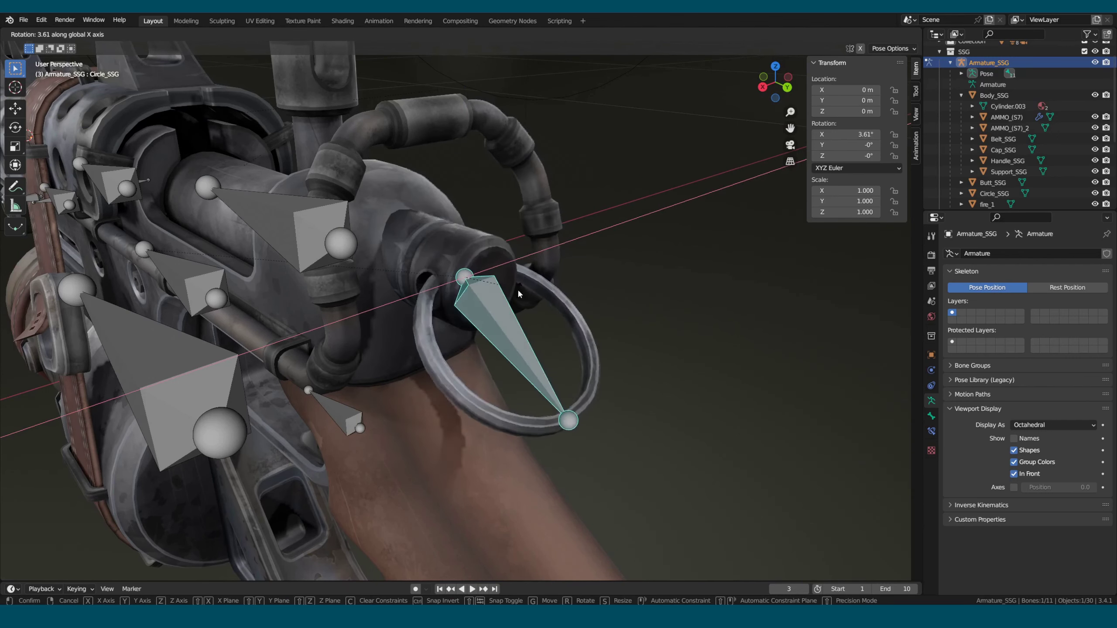
pyautogui.rightClick(519, 294)
pyautogui.moveTo(519, 294)
pyautogui.mouseDown(button='middle')
pyautogui.moveTo(417, 295)
pyautogui.moveTo(506, 313)
pyautogui.mouseUp(button='middle')
pyautogui.click(508, 317)
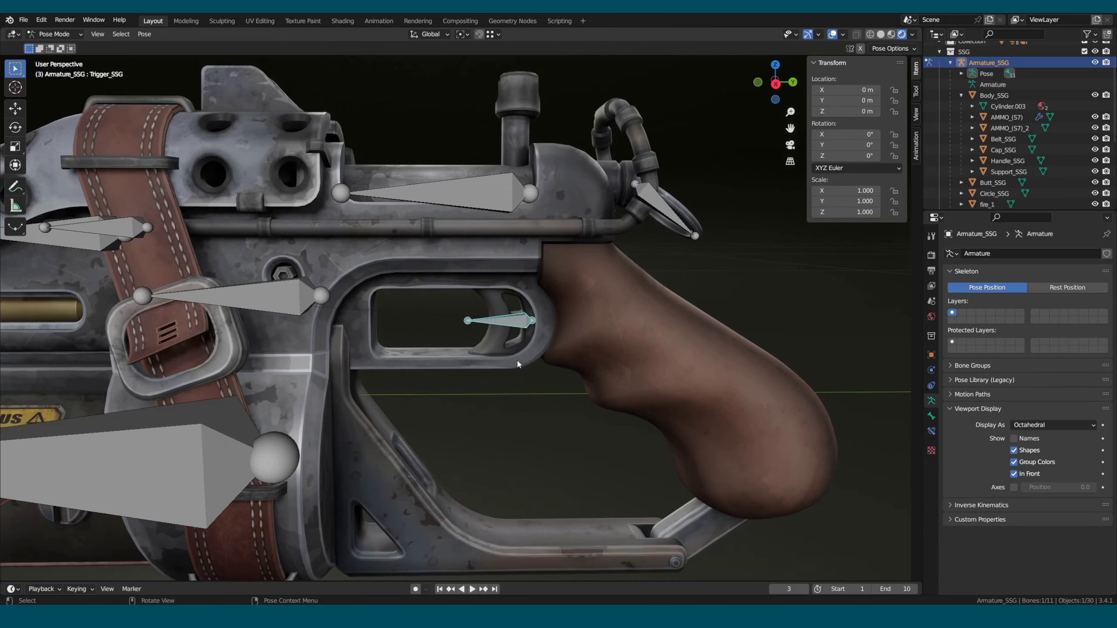
pyautogui.scroll(4, 518, 363)
pyautogui.moveTo(533, 380); pyautogui.dragTo(551, 382, button='middle')
pyautogui.press('g')
pyautogui.press('y')
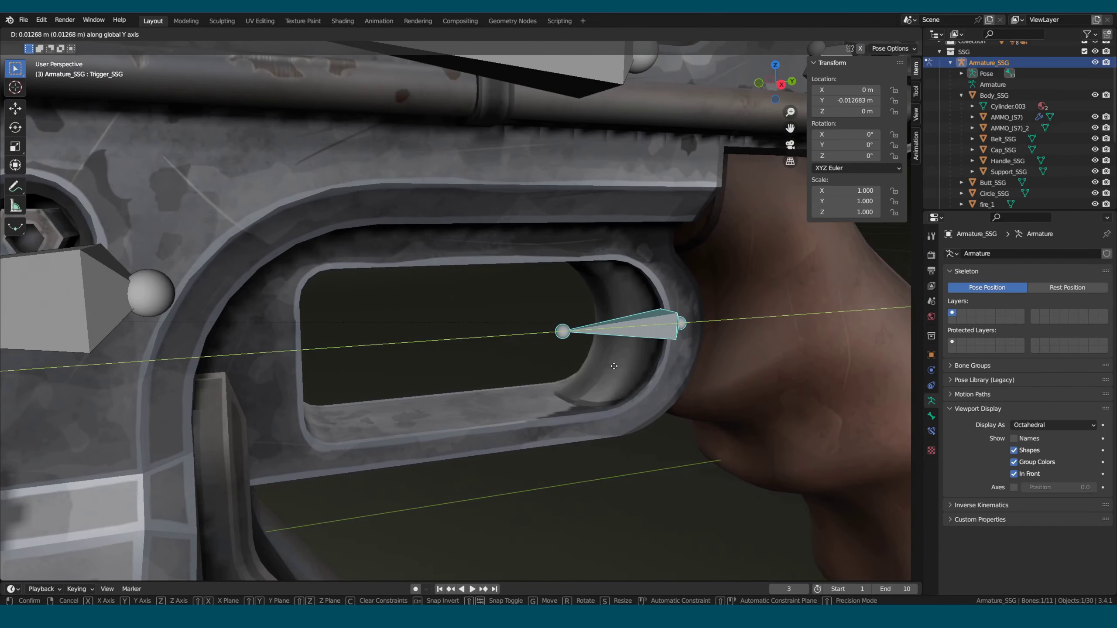
pyautogui.rightClick(533, 363)
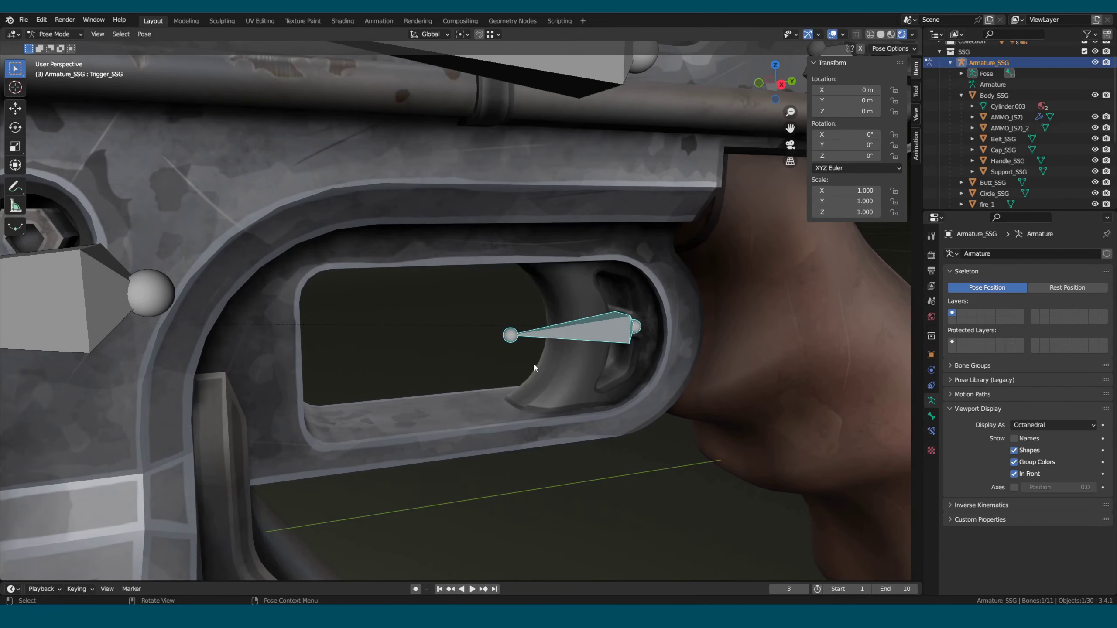
pyautogui.scroll(-5, 533, 363)
pyautogui.scroll(-3, 444, 359)
pyautogui.scroll(-2, 409, 344)
pyautogui.moveTo(409, 345)
pyautogui.mouseDown(button='middle')
pyautogui.moveTo(461, 352)
pyautogui.moveTo(457, 343)
pyautogui.mouseUp(button='middle')
pyautogui.scroll(2, 395, 299)
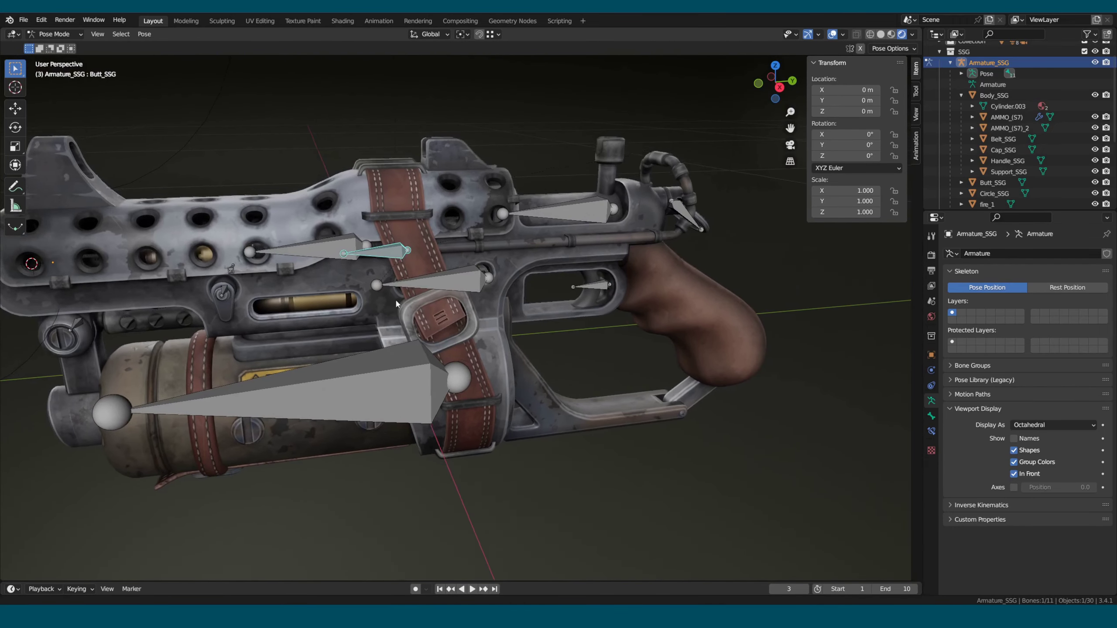
pyautogui.moveTo(395, 299); pyautogui.dragTo(400, 310, button='middle')
pyautogui.click(725, 247)
pyautogui.press('g')
pyautogui.press('y')
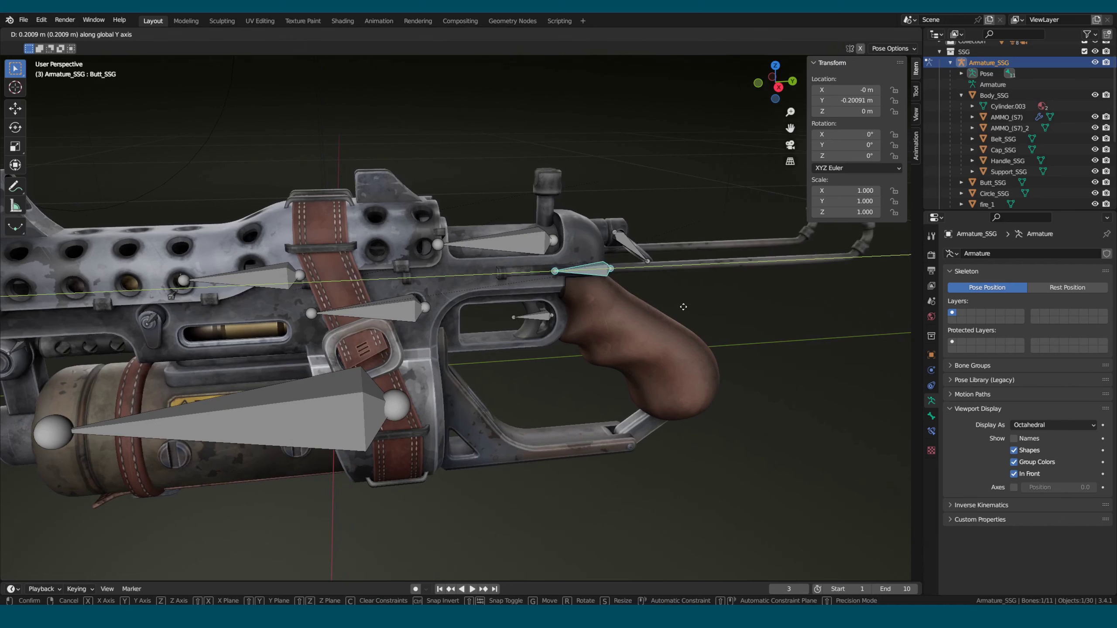
pyautogui.scroll(-3, 604, 307)
pyautogui.moveTo(571, 288)
pyautogui.mouseDown(button='middle')
pyautogui.moveTo(605, 295)
pyautogui.moveTo(441, 304)
pyautogui.mouseUp(button='middle')
pyautogui.hotkey('ctrl', 'z')
pyautogui.scroll(5, 522, 324)
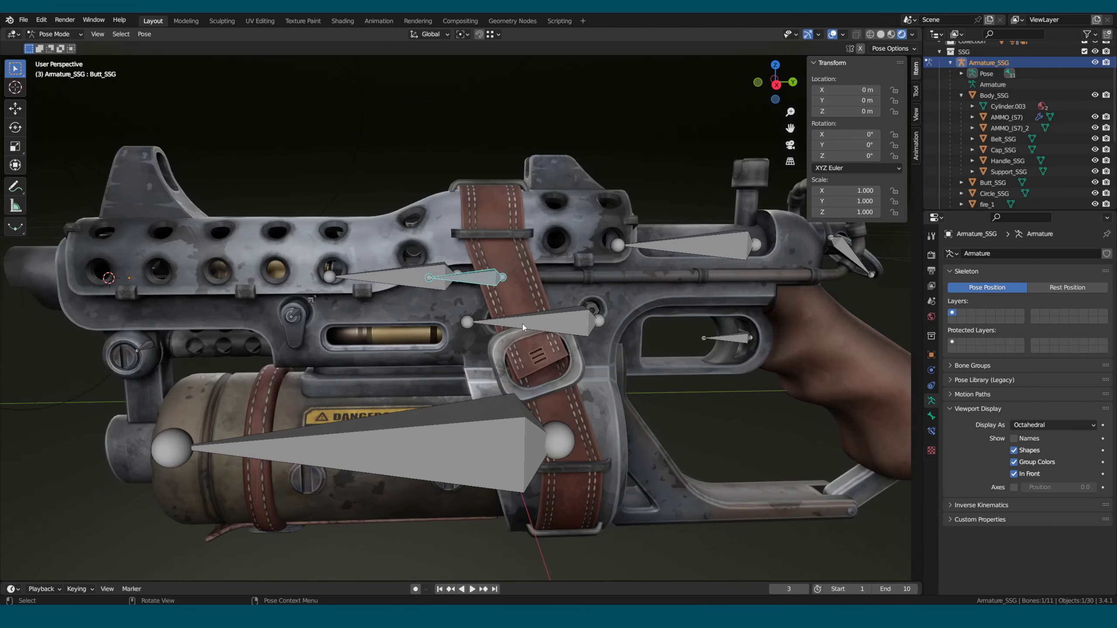
pyautogui.click(523, 324)
pyautogui.scroll(-4, 523, 324)
pyautogui.press('r')
pyautogui.press('r')
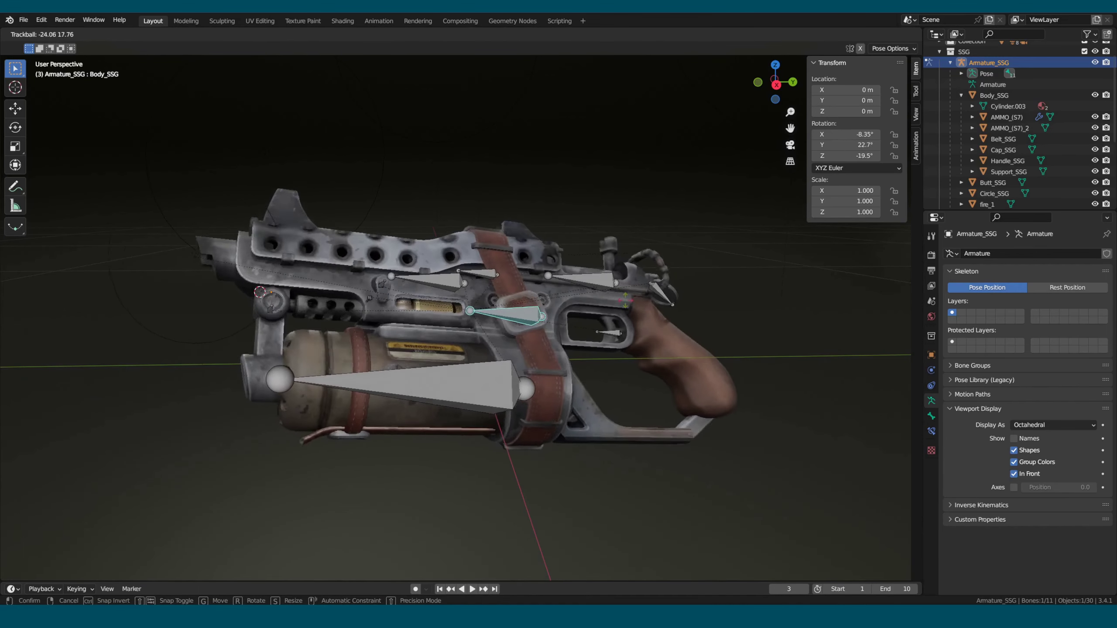
pyautogui.press('Escape')
pyautogui.keyDown('shift'); pyautogui.moveTo(438, 302); pyautogui.dragTo(252, 158, button='middle'); pyautogui.keyUp('shift')
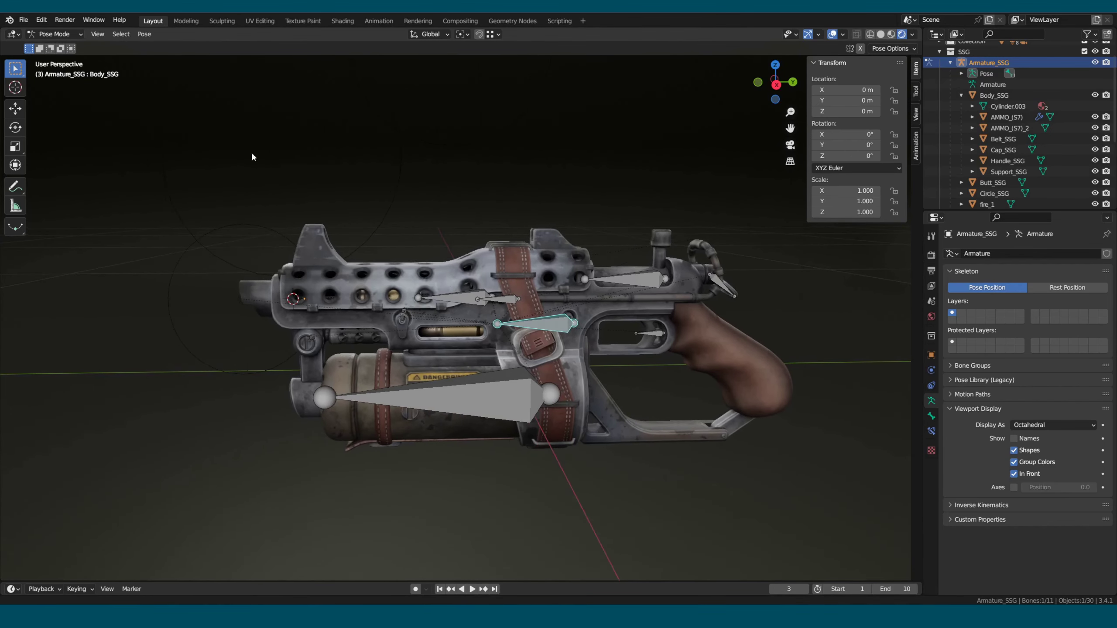
# Step: Hide the Cap_SSG cover and Belt_SSG strap, then select the gun's armature
pyautogui.click(421, 265)
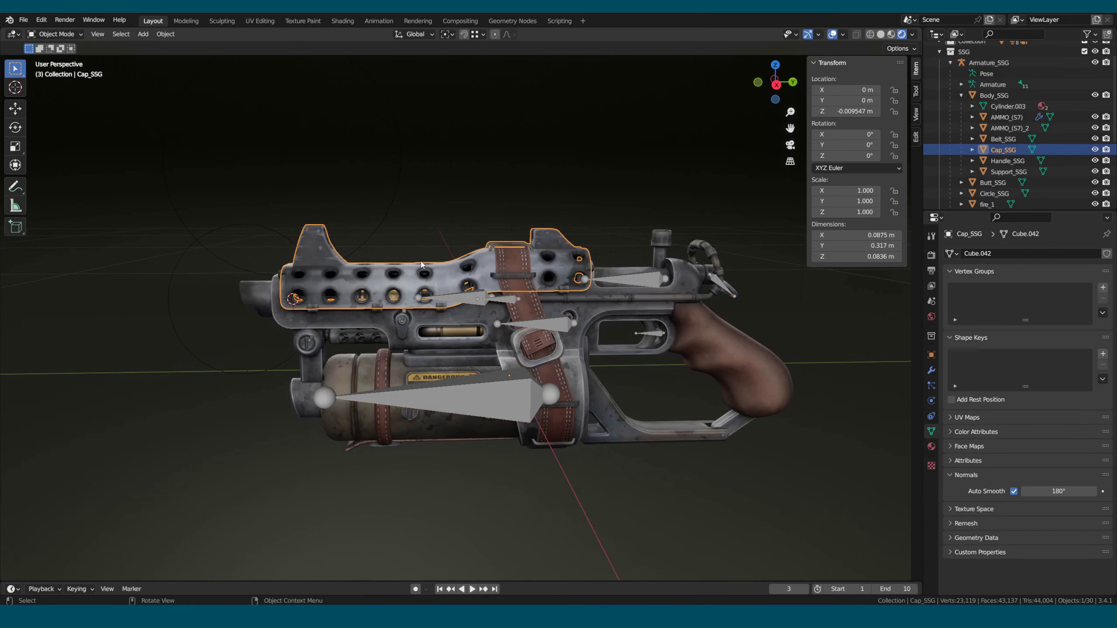
pyautogui.moveTo(479, 282)
pyautogui.mouseDown(button='middle')
pyautogui.moveTo(512, 289)
pyautogui.moveTo(539, 273)
pyautogui.moveTo(523, 280)
pyautogui.mouseUp(button='middle')
pyautogui.press('h')
pyautogui.click(541, 275)
pyautogui.press('h')
pyautogui.moveTo(520, 285); pyautogui.dragTo(519, 280, button='middle')
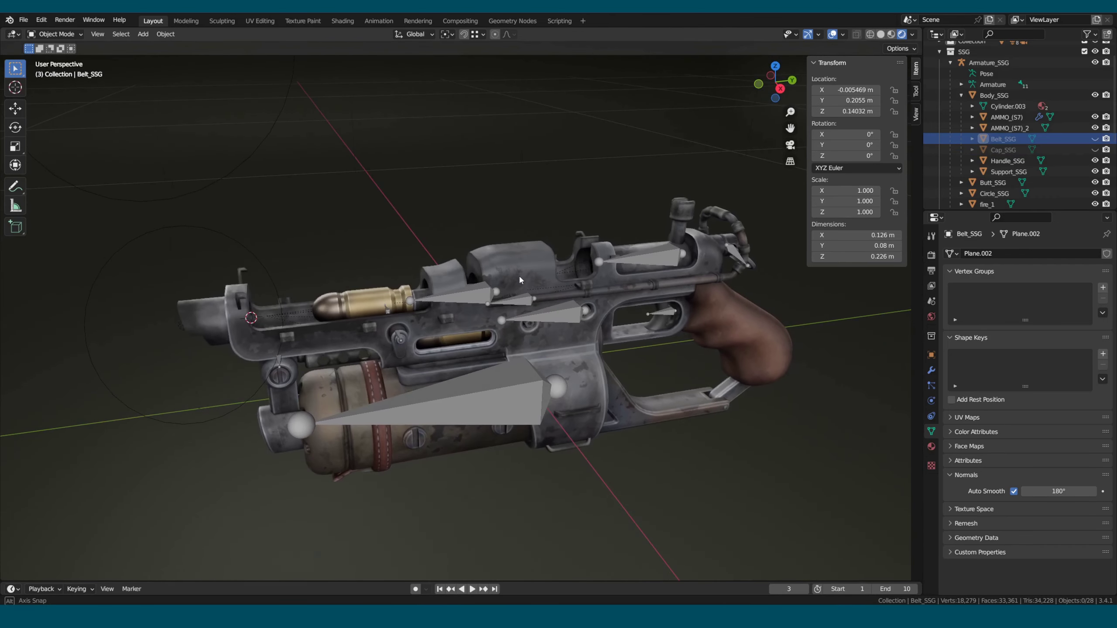
pyautogui.click(429, 304)
# Step: In Pose Mode, test-slide the hammer bone along Y twice, cancelling both moves
pyautogui.click(62, 70)
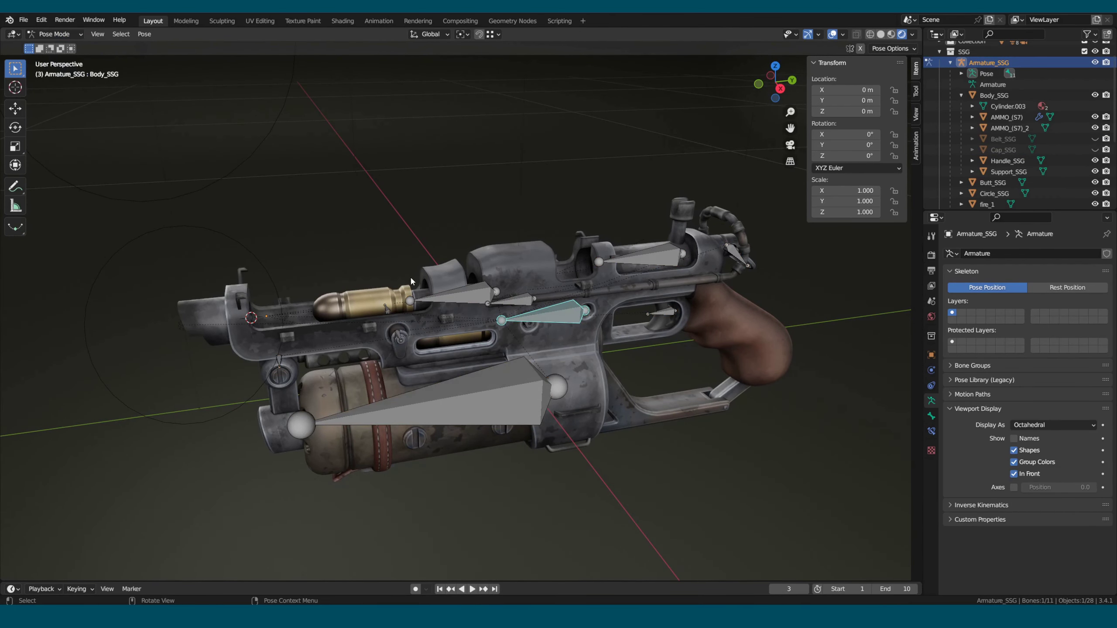
pyautogui.scroll(2, 451, 329)
pyautogui.scroll(3, 489, 320)
pyautogui.scroll(3, 505, 330)
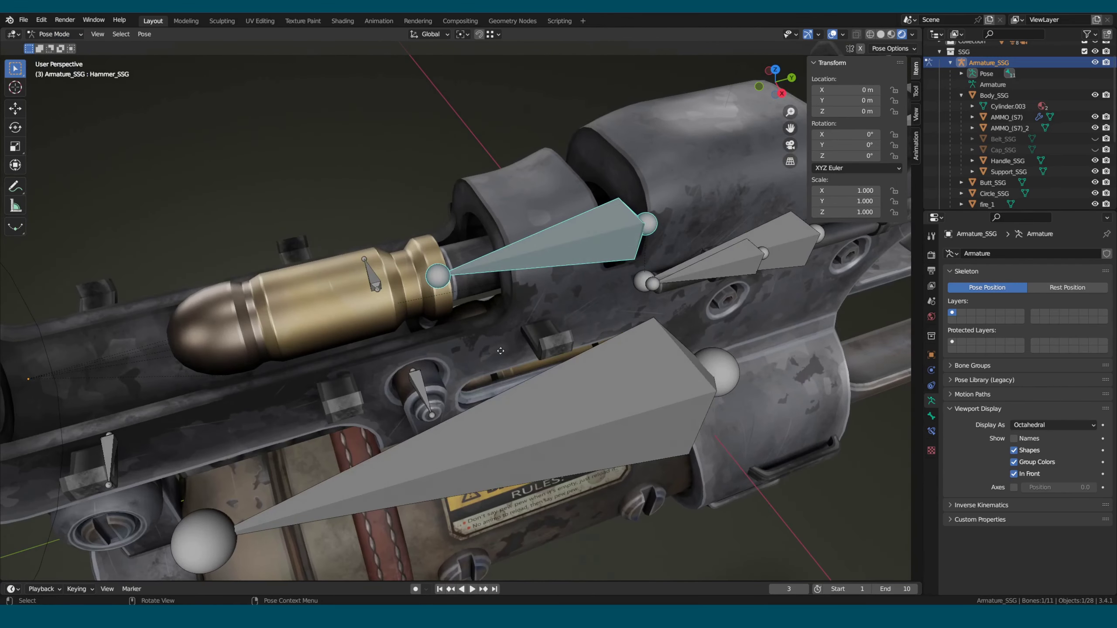
pyautogui.press('g')
pyautogui.press('y')
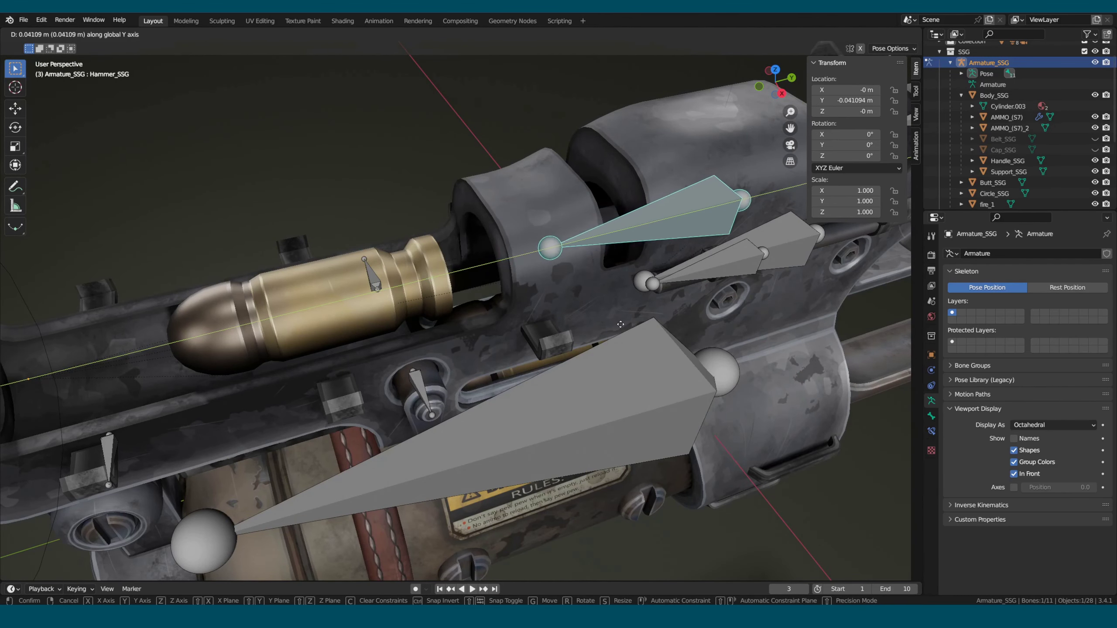
pyautogui.press('Escape')
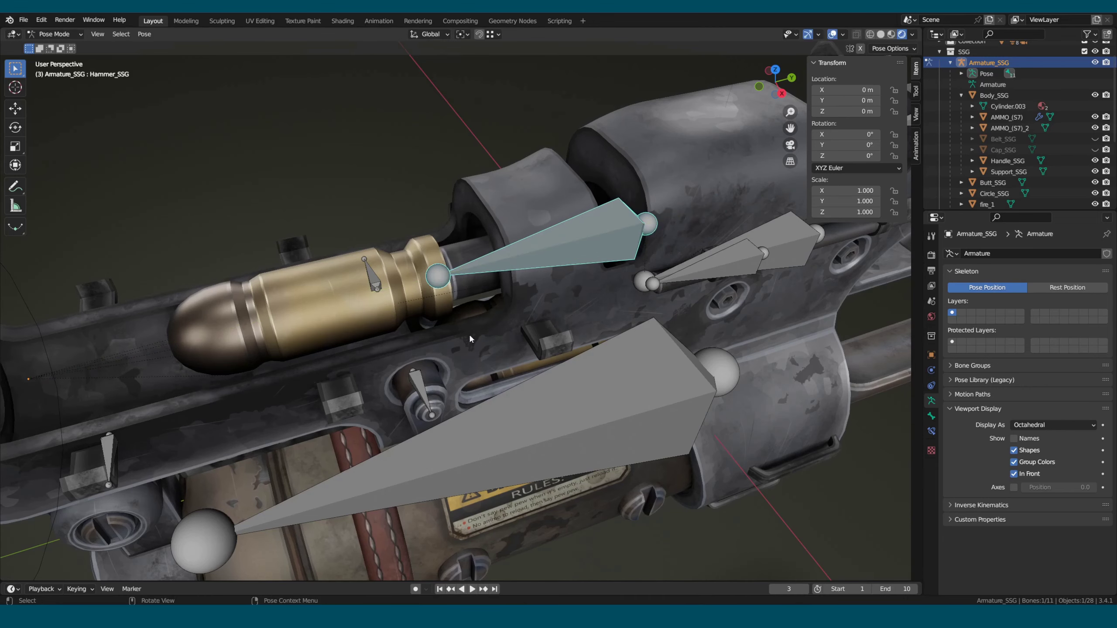
pyautogui.scroll(-5, 409, 303)
pyautogui.moveTo(409, 303)
pyautogui.mouseDown(button='middle')
pyautogui.moveTo(487, 329)
pyautogui.moveTo(446, 354)
pyautogui.moveTo(490, 393)
pyautogui.moveTo(421, 353)
pyautogui.moveTo(453, 325)
pyautogui.mouseUp(button='middle')
pyautogui.press('g')
pyautogui.press('y')
pyautogui.press('Escape')
# Step: Return to Object Mode and turn off Viewport Overlays to show the clean gun
pyautogui.click(60, 47)
pyautogui.moveTo(572, 220); pyautogui.dragTo(787, 103, button='middle')
pyautogui.click(829, 36)
pyautogui.moveTo(572, 352)
pyautogui.mouseDown(button='middle')
pyautogui.moveTo(623, 345)
pyautogui.moveTo(573, 373)
pyautogui.moveTo(576, 383)
pyautogui.moveTo(653, 372)
pyautogui.moveTo(556, 390)
pyautogui.moveTo(583, 403)
pyautogui.moveTo(562, 402)
pyautogui.moveTo(504, 352)
pyautogui.moveTo(470, 346)
pyautogui.moveTo(456, 365)
pyautogui.moveTo(509, 379)
pyautogui.moveTo(463, 381)
pyautogui.mouseUp(button='middle')
# Step: Turn viewport overlays back on and reveal the hidden cover and belt
pyautogui.hotkey('ctrl', 'Tab')
pyautogui.click(463, 381)
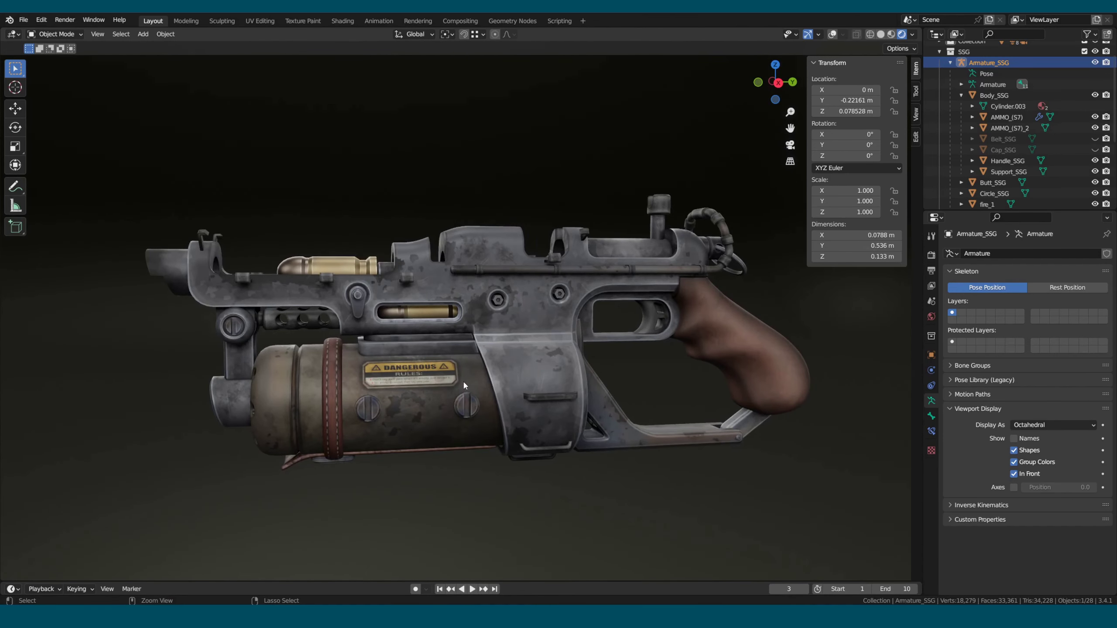
pyautogui.click(832, 35)
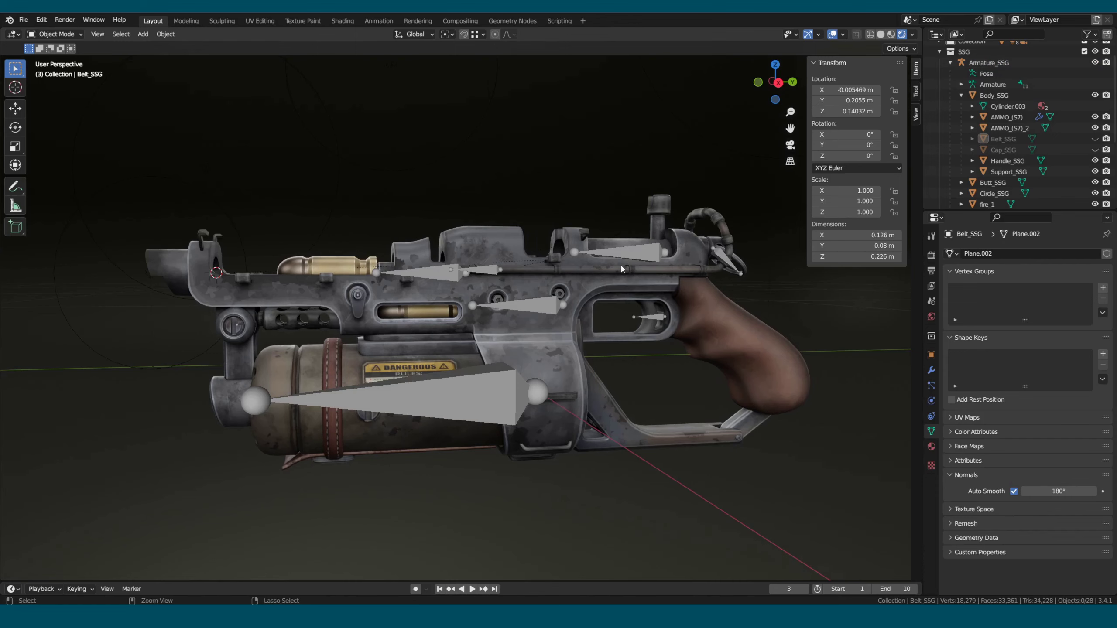
pyautogui.hotkey('ctrl', 'z')
pyautogui.hotkey('ctrl', 'z')
pyautogui.moveTo(459, 282)
pyautogui.mouseDown(button='middle')
pyautogui.moveTo(529, 300)
pyautogui.moveTo(457, 290)
pyautogui.moveTo(424, 299)
pyautogui.moveTo(601, 336)
pyautogui.moveTo(597, 391)
pyautogui.mouseUp(button='middle')
# Step: Select Body_SSG, Support_SSG, Magazine_SSG, Reload_SSG, Cap_SSG, the post, Butt_SSG and Handle_SSG
pyautogui.click(601, 336)
pyautogui.click(581, 371)
pyautogui.keyDown('shift'); pyautogui.click(597, 392); pyautogui.keyUp('shift')
pyautogui.keyDown('shift'); pyautogui.click(460, 430); pyautogui.keyUp('shift')
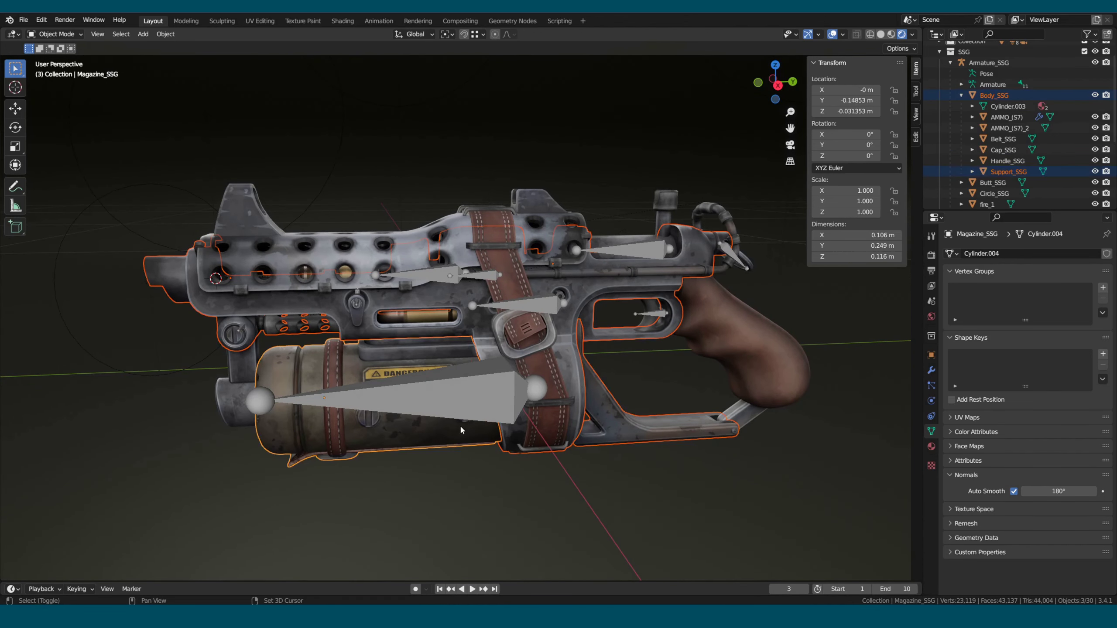
pyautogui.keyDown('shift'); pyautogui.click(247, 386); pyautogui.keyUp('shift')
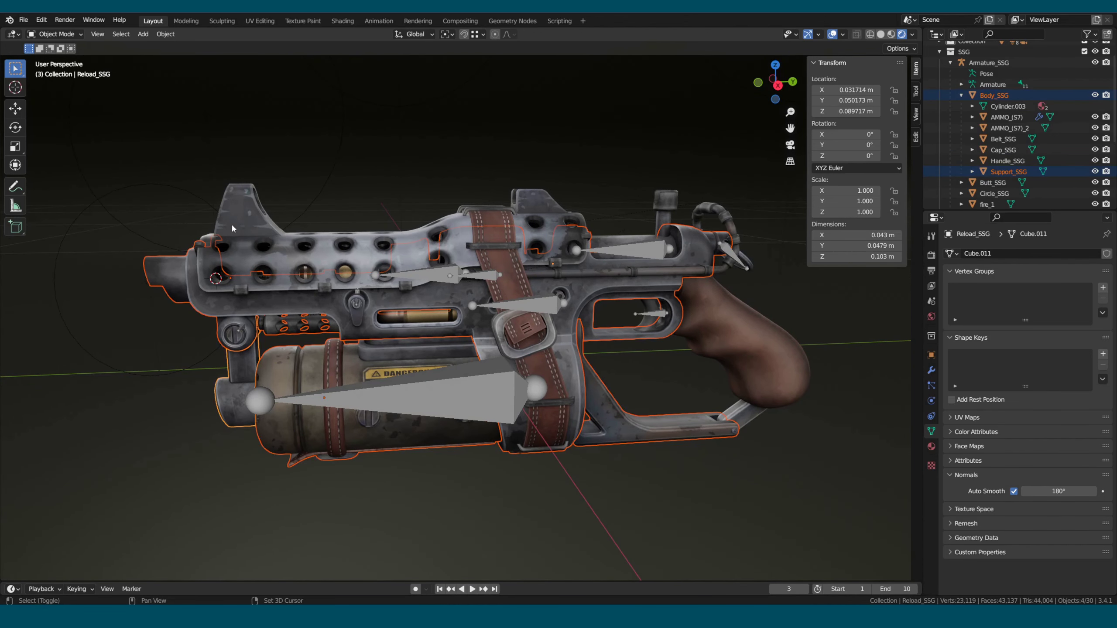
pyautogui.keyDown('shift'); pyautogui.click(460, 221); pyautogui.keyUp('shift')
pyautogui.keyDown('shift'); pyautogui.click(663, 219); pyautogui.keyUp('shift')
pyautogui.keyDown('shift'); pyautogui.click(720, 216); pyautogui.keyUp('shift')
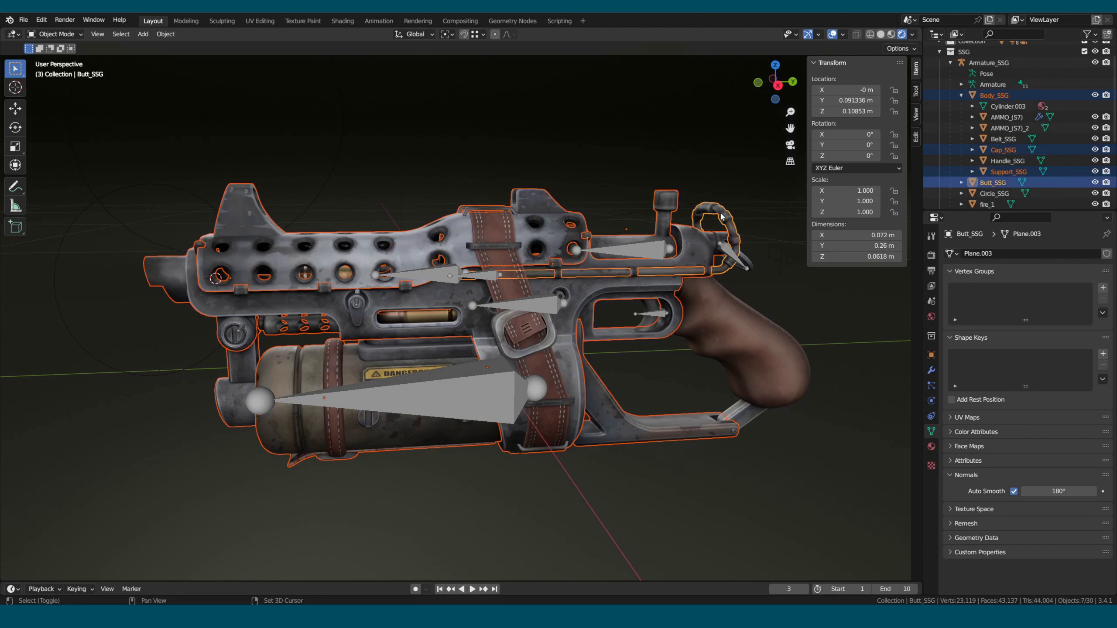
pyautogui.keyDown('shift'); pyautogui.click(718, 347); pyautogui.keyUp('shift')
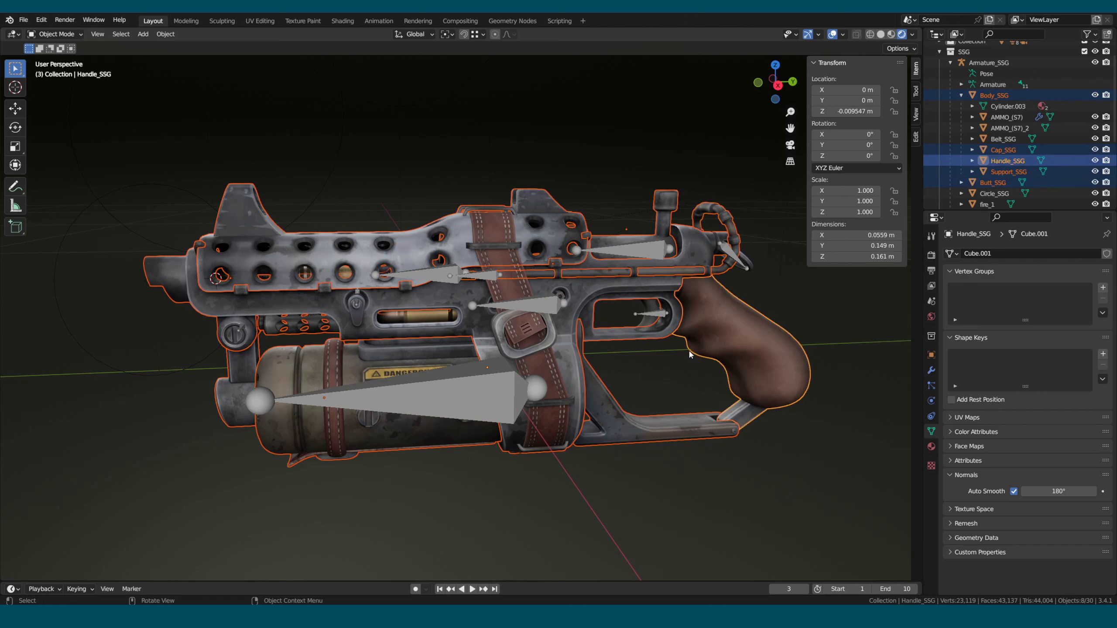
# Step: Add Lever_1_SSG and the Belt_SSG strap to the selection
pyautogui.moveTo(583, 360); pyautogui.dragTo(655, 344, button='middle')
pyautogui.scroll(3, 440, 297)
pyautogui.keyDown('shift'); pyautogui.click(442, 300); pyautogui.keyUp('shift')
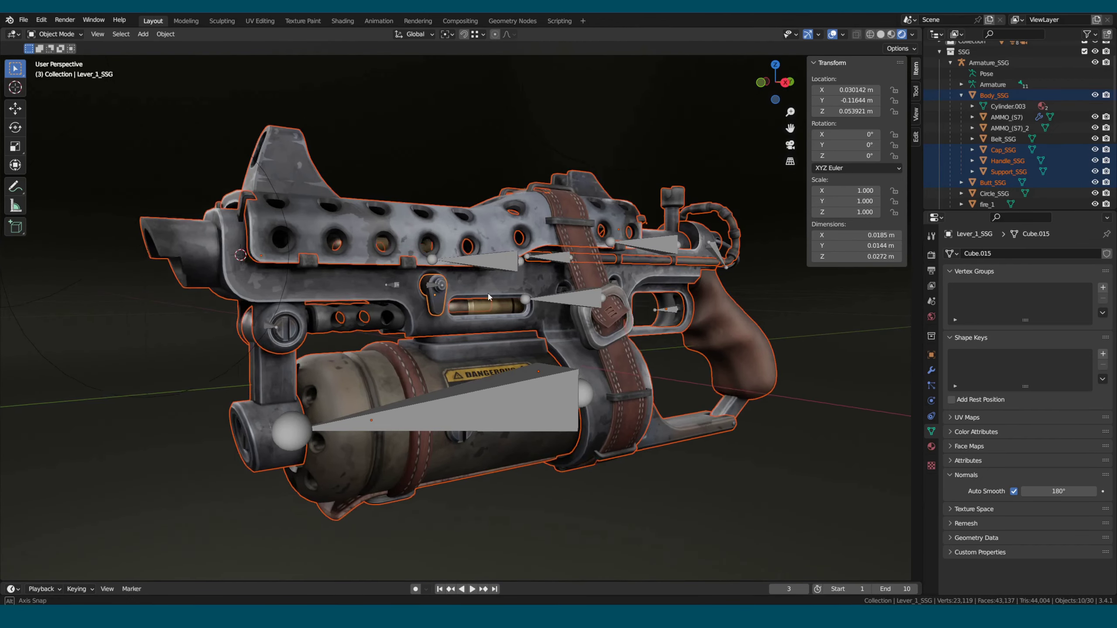
pyautogui.moveTo(441, 300)
pyautogui.mouseDown(button='middle')
pyautogui.moveTo(518, 305)
pyautogui.moveTo(473, 307)
pyautogui.moveTo(504, 321)
pyautogui.moveTo(497, 315)
pyautogui.moveTo(616, 295)
pyautogui.moveTo(695, 311)
pyautogui.moveTo(561, 356)
pyautogui.moveTo(371, 261)
pyautogui.moveTo(378, 274)
pyautogui.moveTo(406, 272)
pyautogui.mouseUp(button='middle')
pyautogui.scroll(2, 475, 306)
pyautogui.keyDown('shift'); pyautogui.click(471, 316); pyautogui.keyUp('shift')
# Step: Edit the selected meshes with every vertex selected, then return to Object Mode
pyautogui.press('Tab')
pyautogui.press('1')
pyautogui.press('a')
pyautogui.scroll(2, 615, 334)
pyautogui.scroll(2, 596, 343)
pyautogui.press('Tab')
# Step: Add Hammer_SSG to the selection and edit all the parts' meshes again
pyautogui.scroll(2, 382, 252)
pyautogui.scroll(2, 368, 255)
pyautogui.scroll(3, 396, 270)
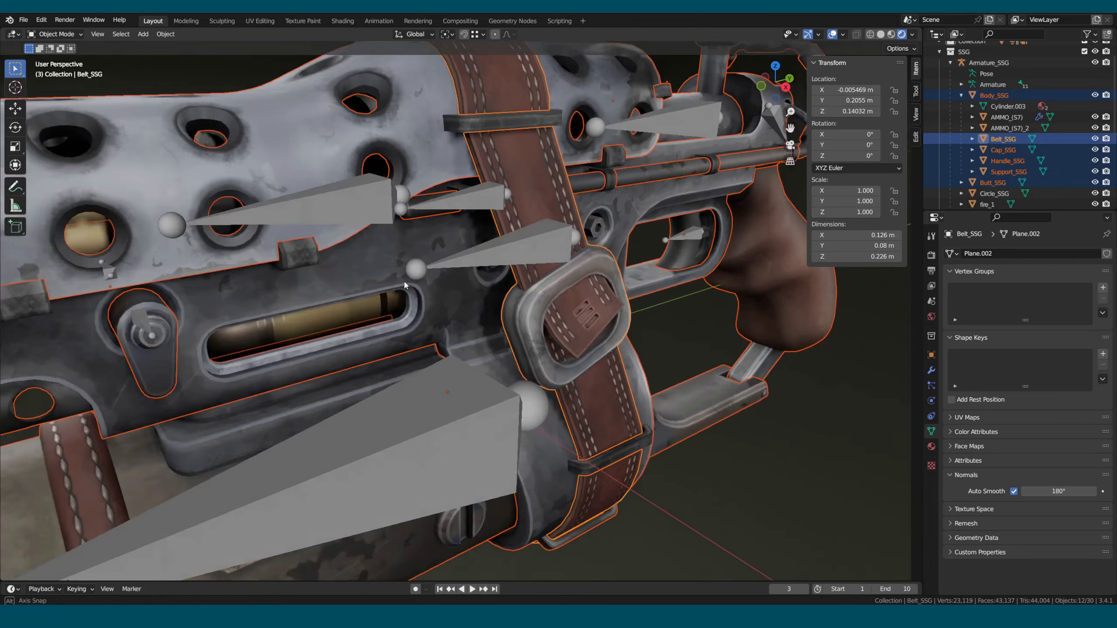
pyautogui.keyDown('shift'); pyautogui.click(255, 248); pyautogui.keyUp('shift')
pyautogui.moveTo(256, 247)
pyautogui.mouseDown(button='middle')
pyautogui.moveTo(262, 231)
pyautogui.moveTo(407, 284)
pyautogui.mouseUp(button='middle')
pyautogui.press('Tab')
pyautogui.scroll(-5, 407, 284)
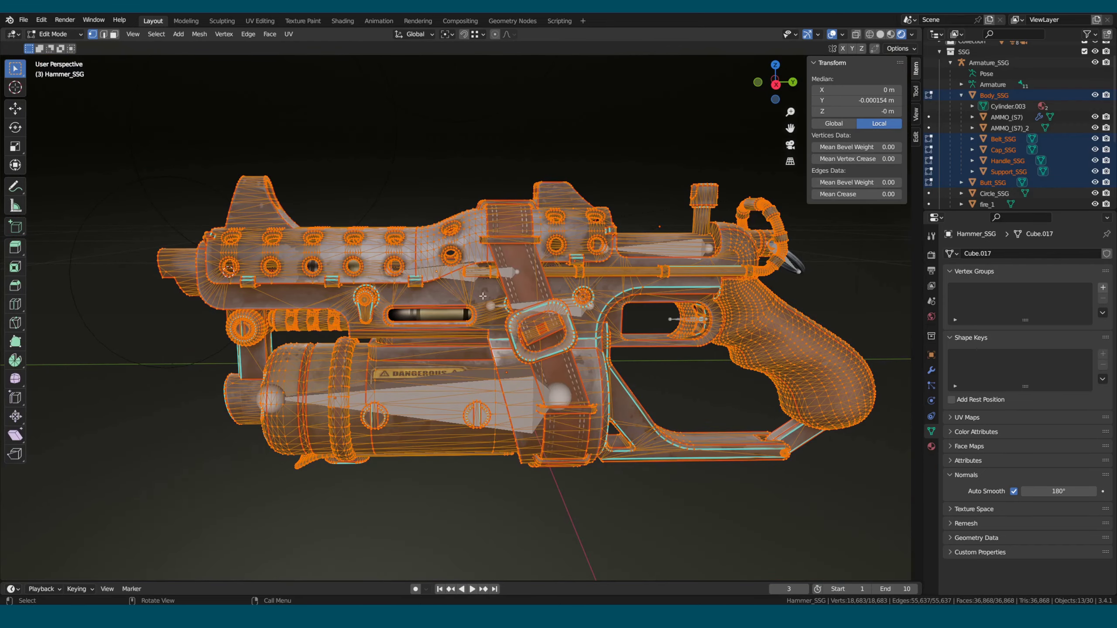
# Step: Orbit to a three-quarter view, exit Edit Mode, and clear the parts selection
pyautogui.moveTo(508, 310)
pyautogui.mouseDown(button='middle')
pyautogui.moveTo(439, 315)
pyautogui.moveTo(527, 300)
pyautogui.mouseUp(button='middle')
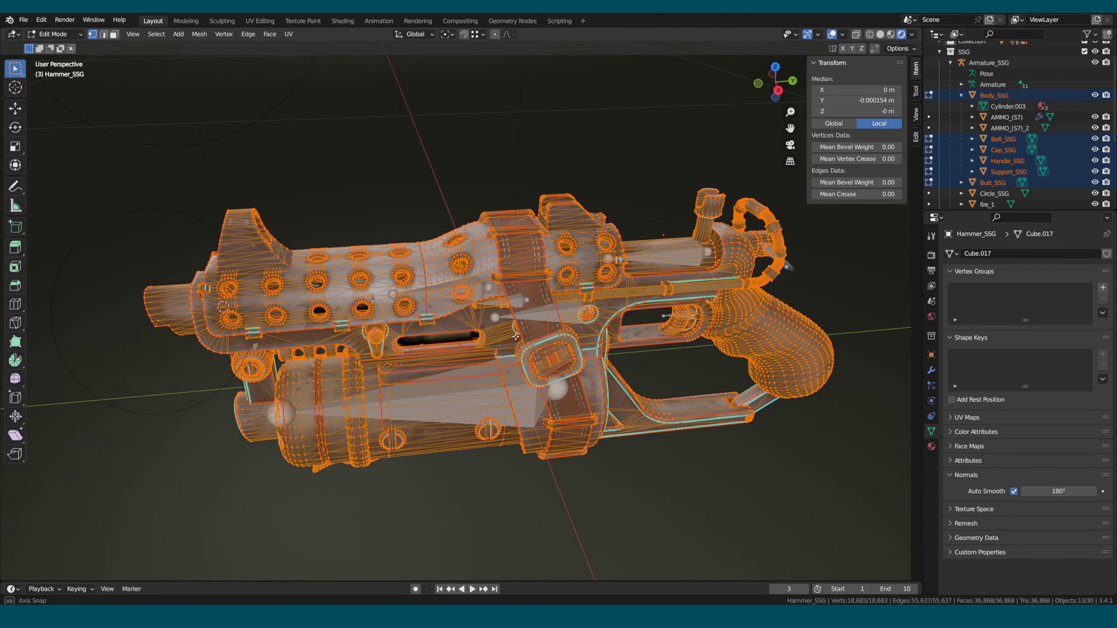
pyautogui.moveTo(527, 300); pyautogui.dragTo(593, 371, button='middle')
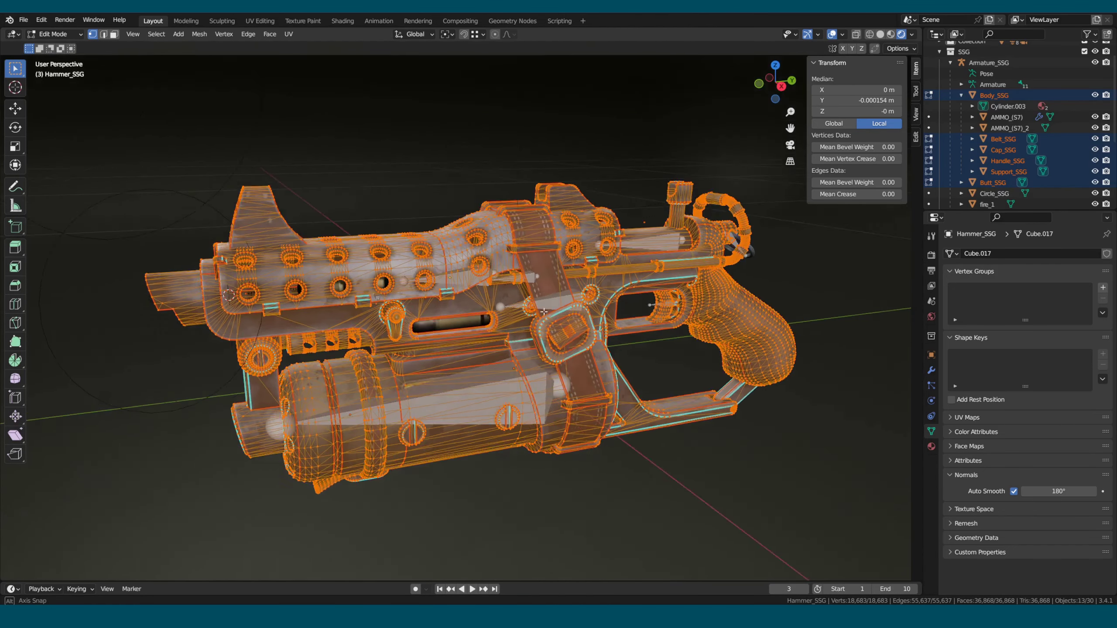
pyautogui.press('Tab')
pyautogui.click(695, 436)
pyautogui.moveTo(694, 436); pyautogui.dragTo(613, 462, button='middle')
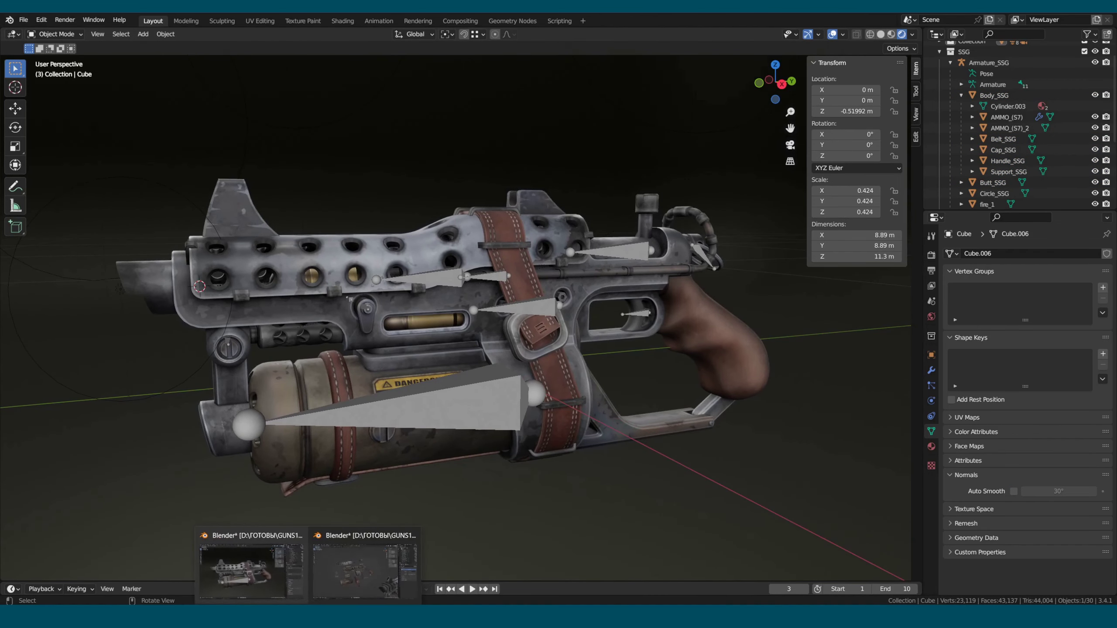
# Step: Switch to the second Blender window and orbit around the exploded gun parts beside the assembled gun
pyautogui.click(341, 576)
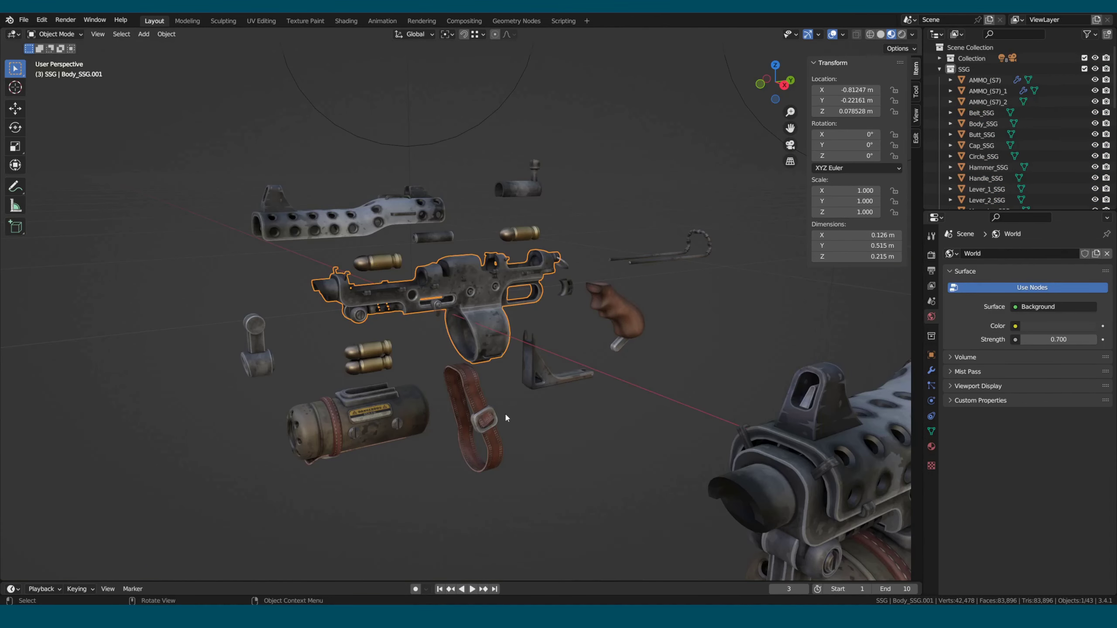
pyautogui.moveTo(504, 413)
pyautogui.mouseDown(button='middle')
pyautogui.moveTo(480, 412)
pyautogui.moveTo(523, 408)
pyautogui.moveTo(494, 410)
pyautogui.moveTo(548, 426)
pyautogui.mouseUp(button='middle')
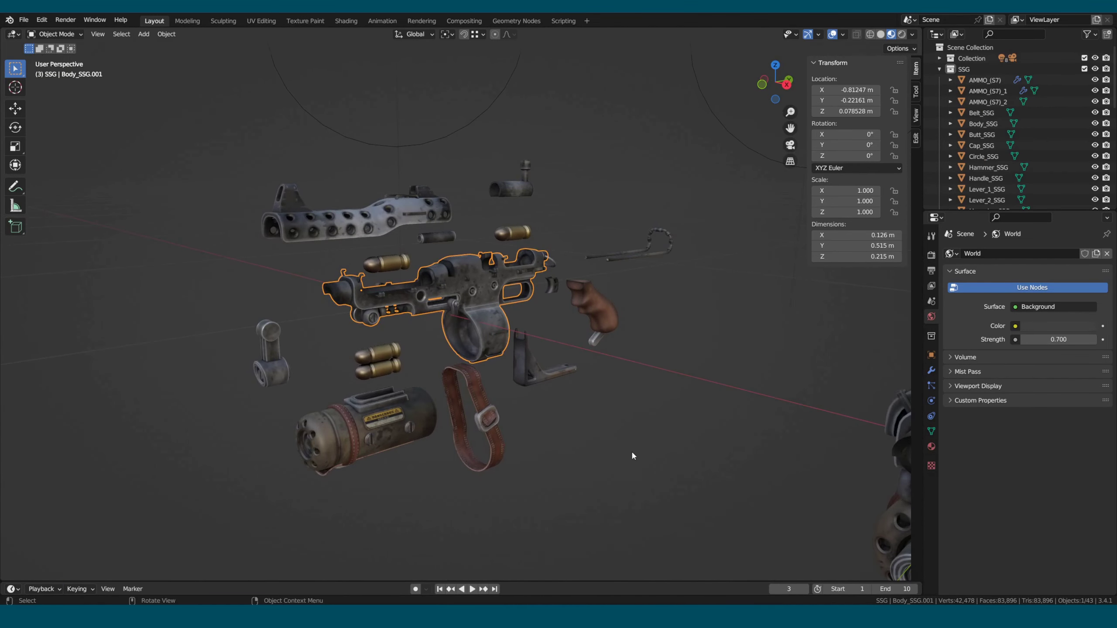
pyautogui.moveTo(632, 454)
pyautogui.mouseDown(button='middle')
pyautogui.moveTo(550, 462)
pyautogui.moveTo(653, 459)
pyautogui.moveTo(629, 462)
pyautogui.mouseUp(button='middle')
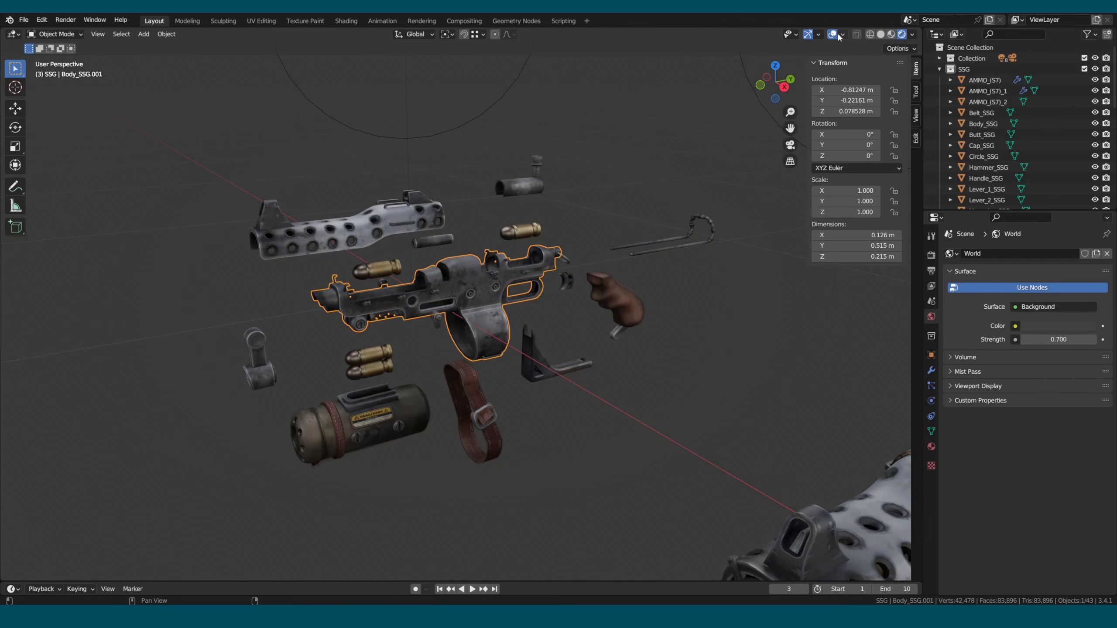
pyautogui.moveTo(616, 286)
pyautogui.mouseDown(button='middle')
pyautogui.moveTo(631, 357)
pyautogui.moveTo(526, 337)
pyautogui.moveTo(349, 348)
pyautogui.moveTo(736, 324)
pyautogui.moveTo(548, 321)
pyautogui.moveTo(419, 342)
pyautogui.moveTo(429, 327)
pyautogui.mouseUp(button='middle')
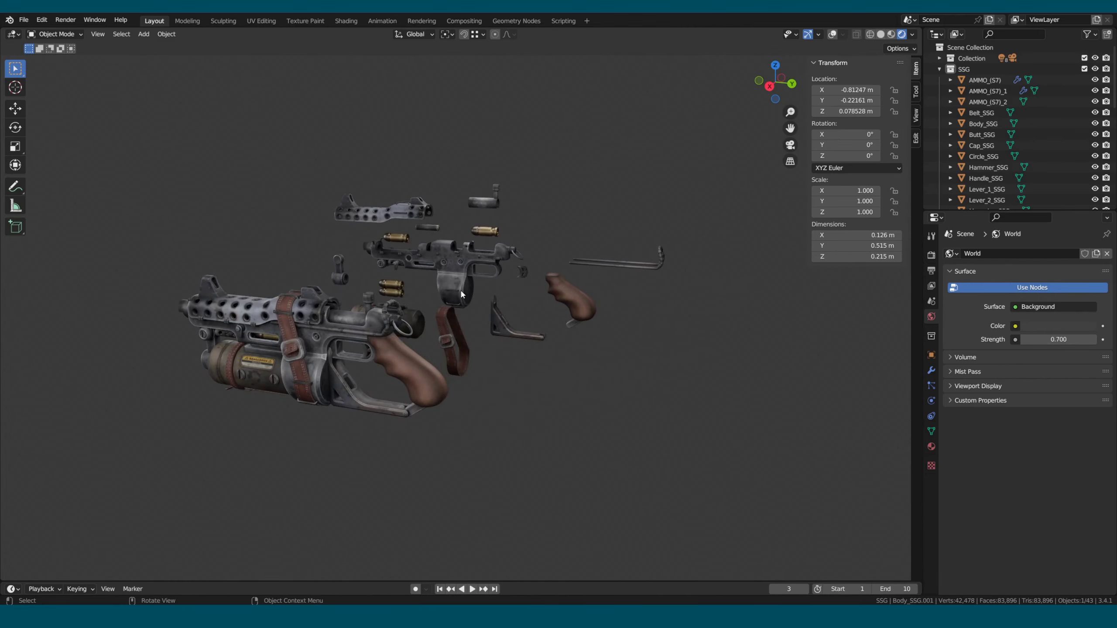
# Step: Zoom and orbit closer around the exploded gun, then hide the N sidebar
pyautogui.scroll(3, 459, 294)
pyautogui.moveTo(458, 291)
pyautogui.mouseDown(button='middle')
pyautogui.moveTo(553, 283)
pyautogui.moveTo(554, 257)
pyautogui.moveTo(453, 281)
pyautogui.moveTo(478, 300)
pyautogui.moveTo(533, 297)
pyautogui.moveTo(542, 266)
pyautogui.moveTo(513, 243)
pyautogui.moveTo(490, 242)
pyautogui.moveTo(438, 264)
pyautogui.moveTo(453, 291)
pyautogui.moveTo(571, 291)
pyautogui.moveTo(591, 282)
pyautogui.moveTo(585, 265)
pyautogui.moveTo(537, 253)
pyautogui.moveTo(506, 283)
pyautogui.moveTo(433, 310)
pyautogui.moveTo(492, 331)
pyautogui.mouseUp(button='middle')
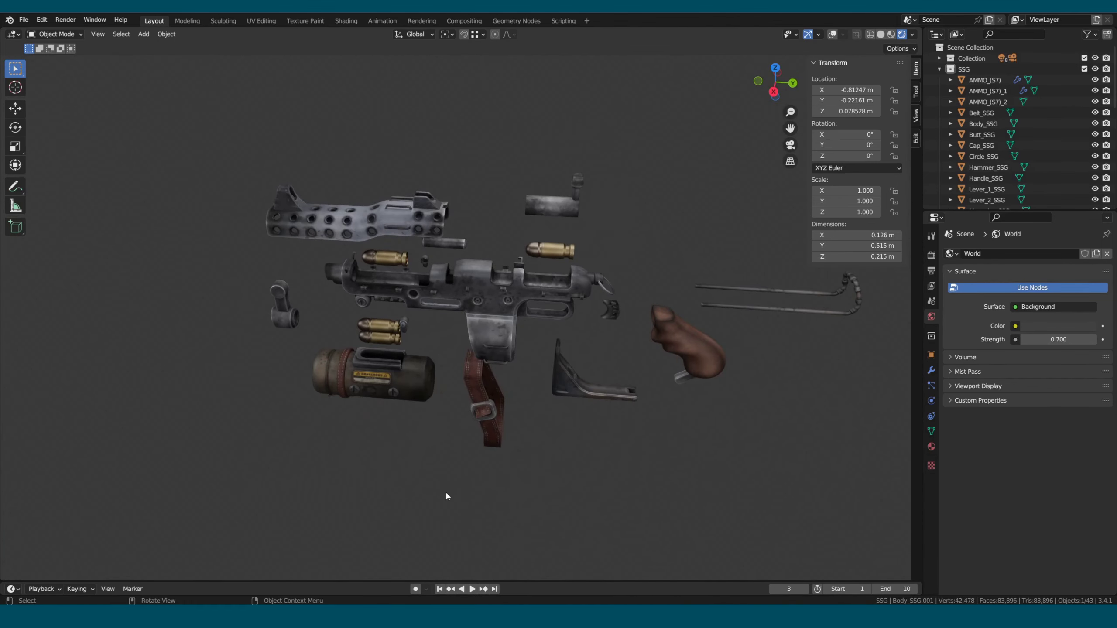
pyautogui.moveTo(348, 528)
pyautogui.mouseDown(button='middle')
pyautogui.moveTo(420, 496)
pyautogui.moveTo(482, 491)
pyautogui.mouseUp(button='middle')
pyautogui.moveTo(557, 474)
pyautogui.keyDown('ctrl'); pyautogui.mouseDown(button='middle')
pyautogui.moveTo(557, 456)
pyautogui.moveTo(515, 462)
pyautogui.mouseUp(button='middle'); pyautogui.keyUp('ctrl')
pyautogui.press('n')
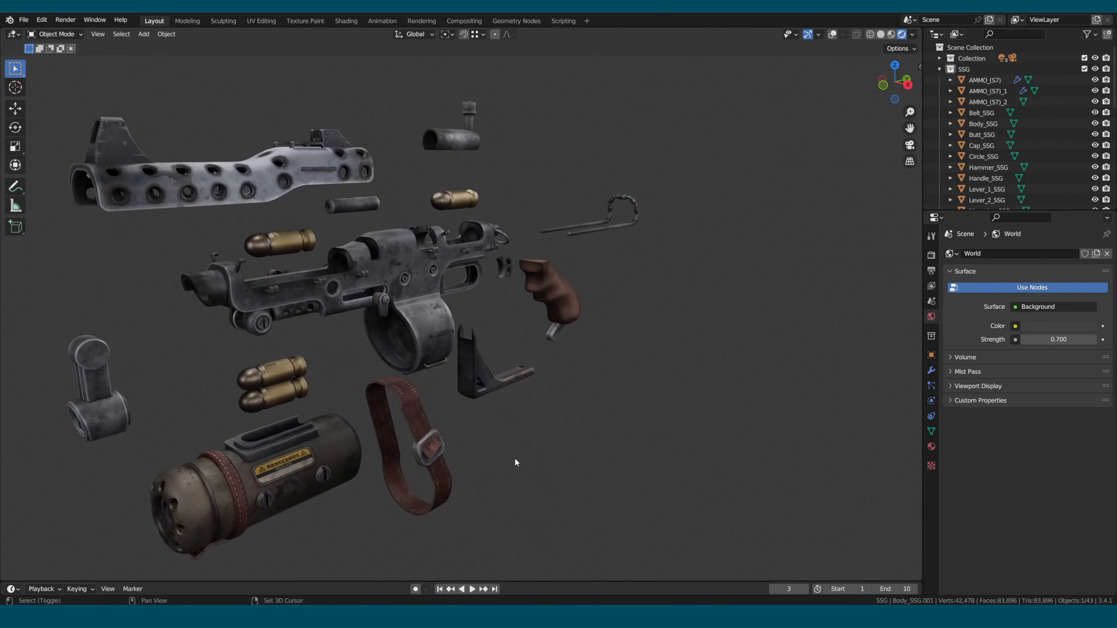